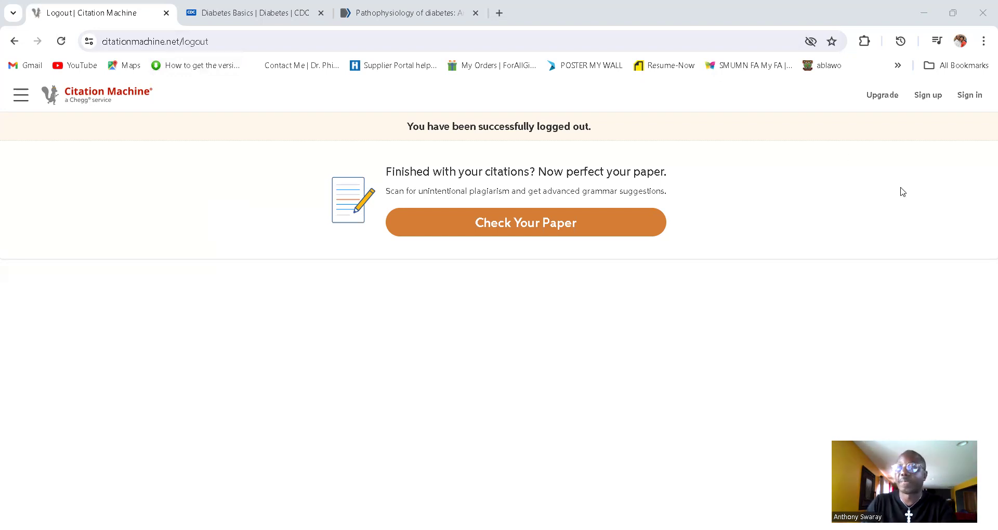
Step: Sign in to Citation Machine with the Chegg account e-mail and password
click(970, 99)
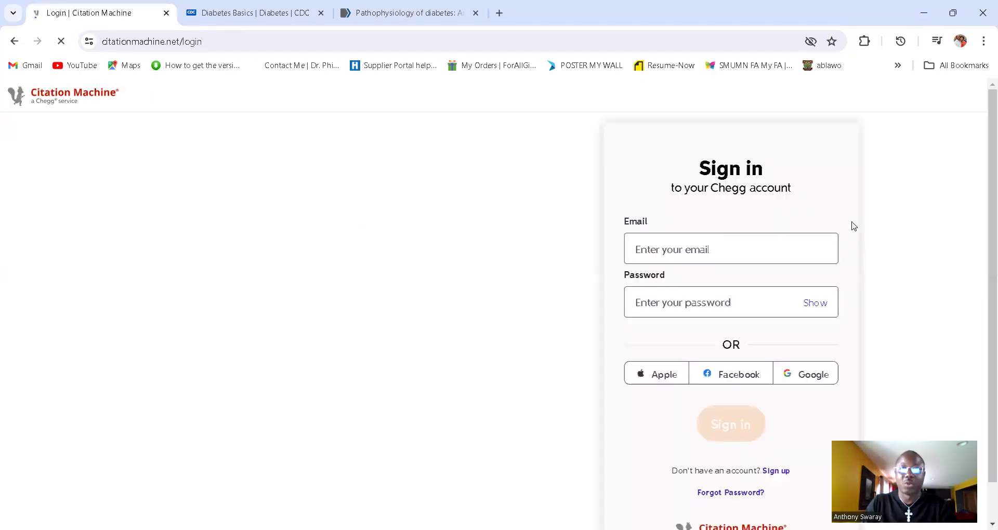
click(697, 249)
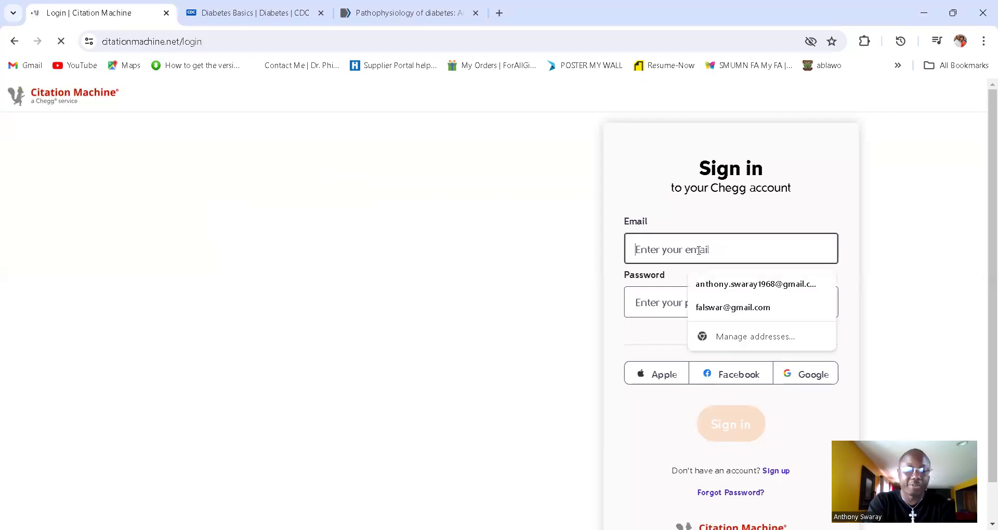
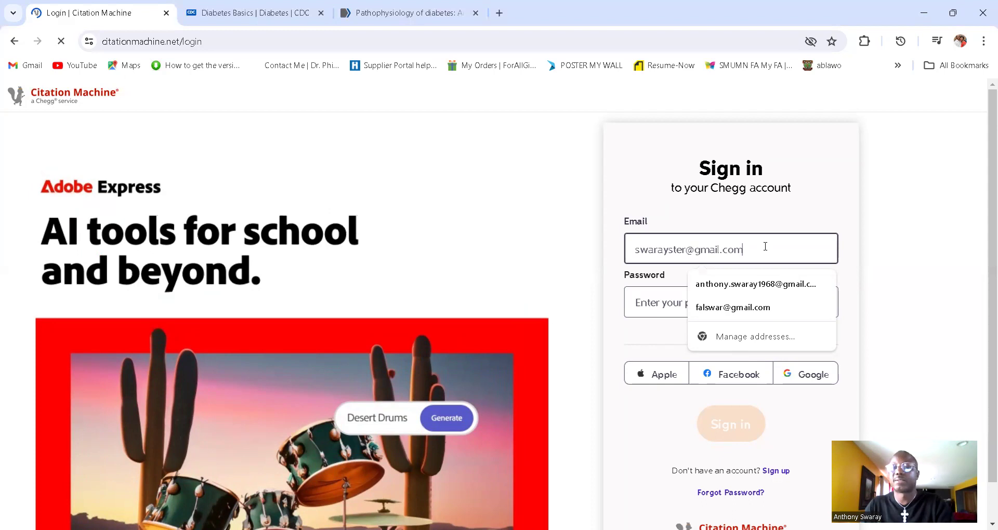
click(693, 314)
click(694, 305)
text(•••••)
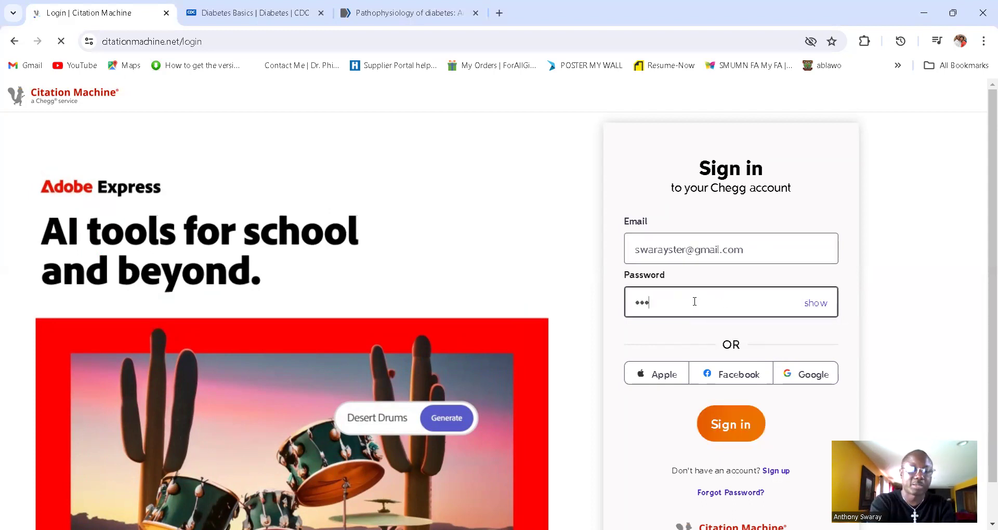
text(•••••)
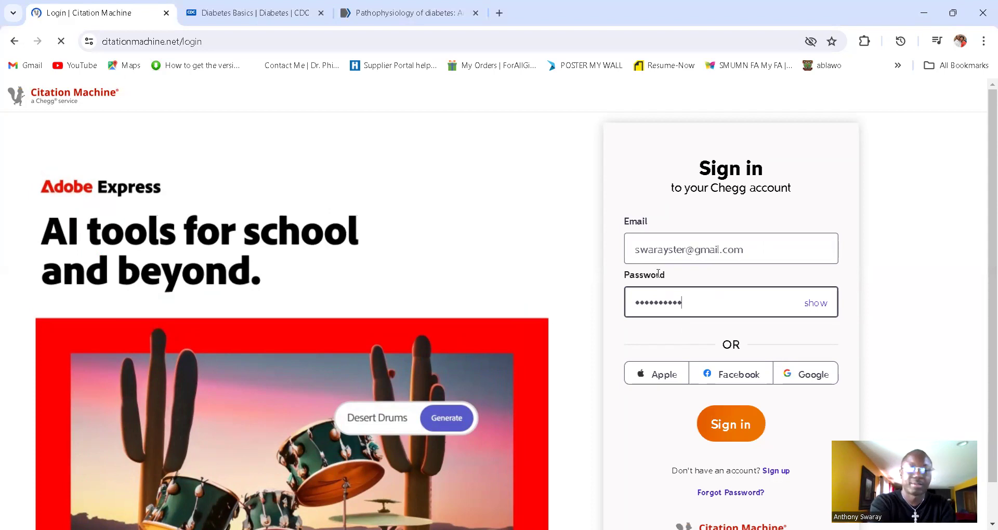
click(725, 425)
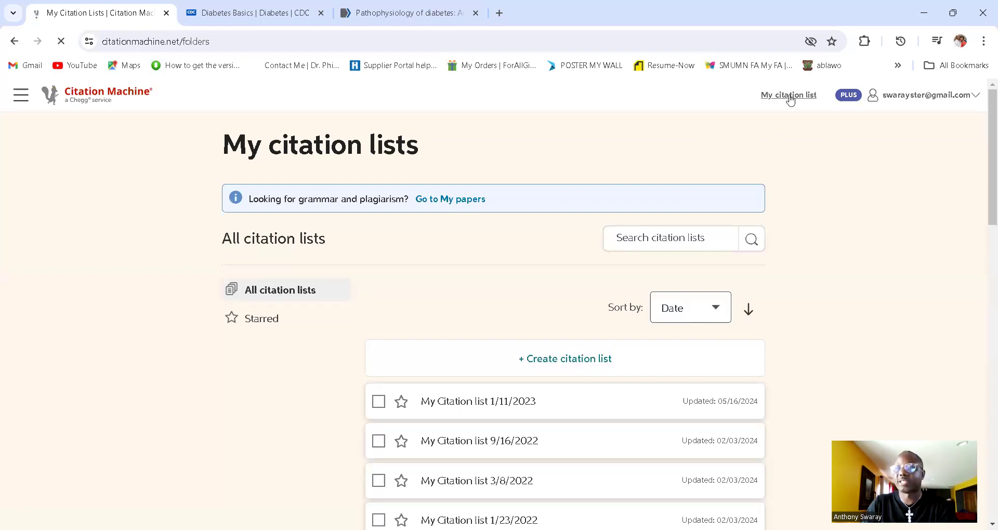
Step: Open 'My Citation list 1/11/2023' from the header's My citation list link
mouse_move(850, 103)
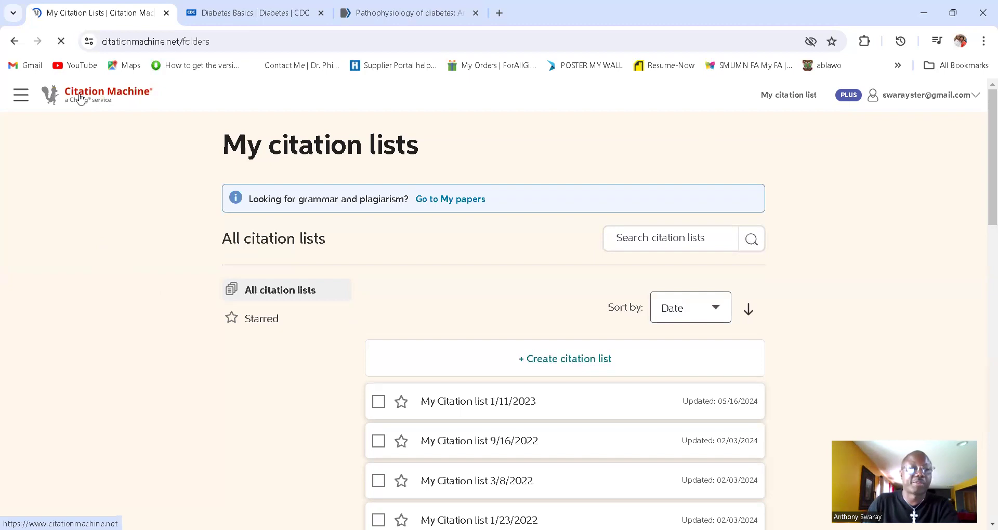
click(24, 98)
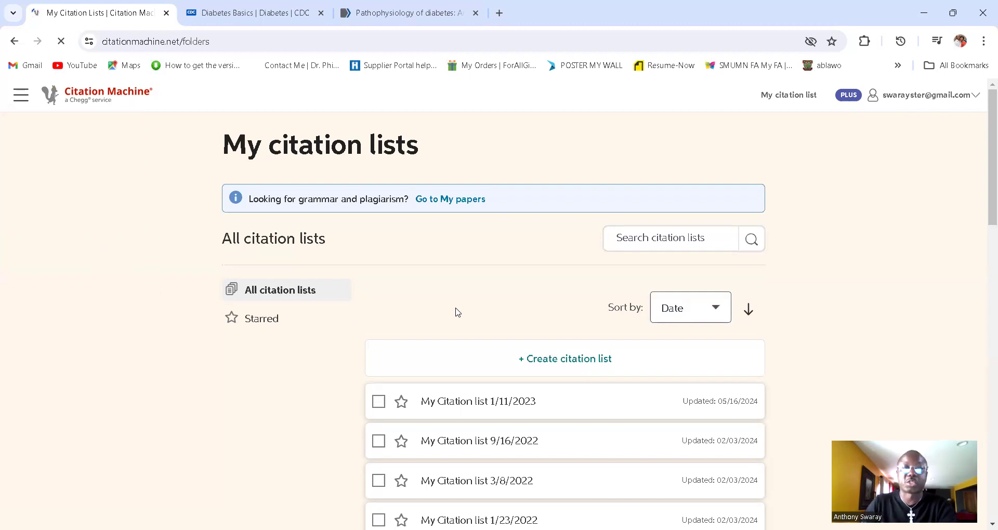
click(786, 103)
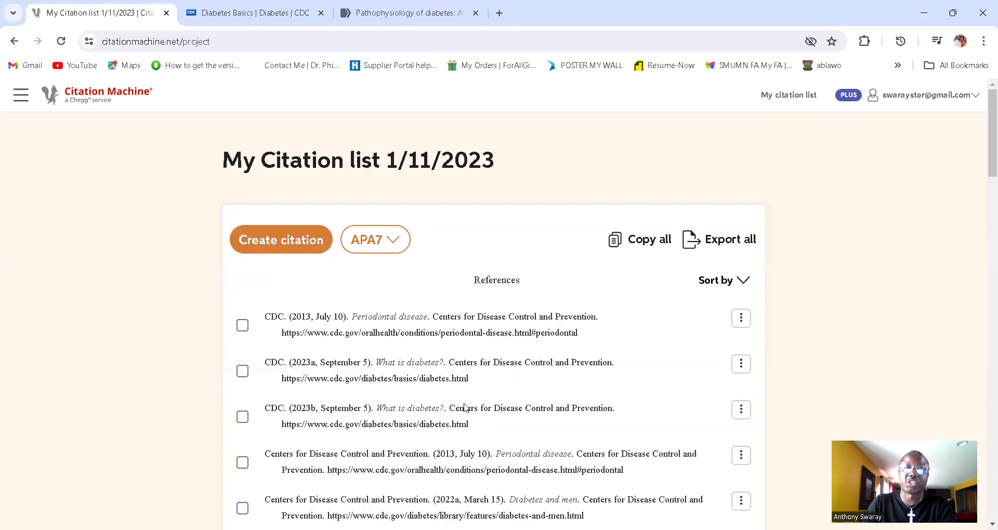
scroll(465, 409, down, 3)
scroll(464, 426, down, 4)
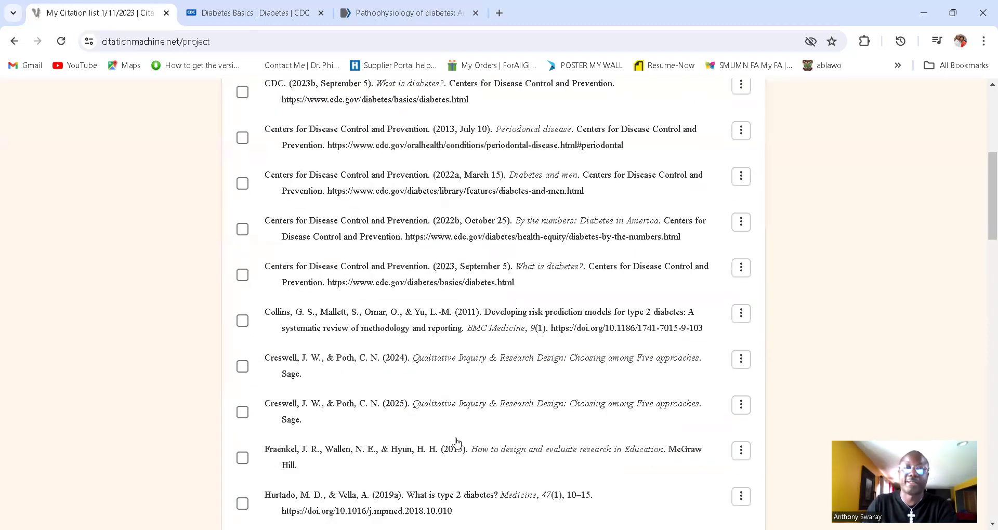
scroll(456, 442, down, 5)
scroll(457, 437, up, 8)
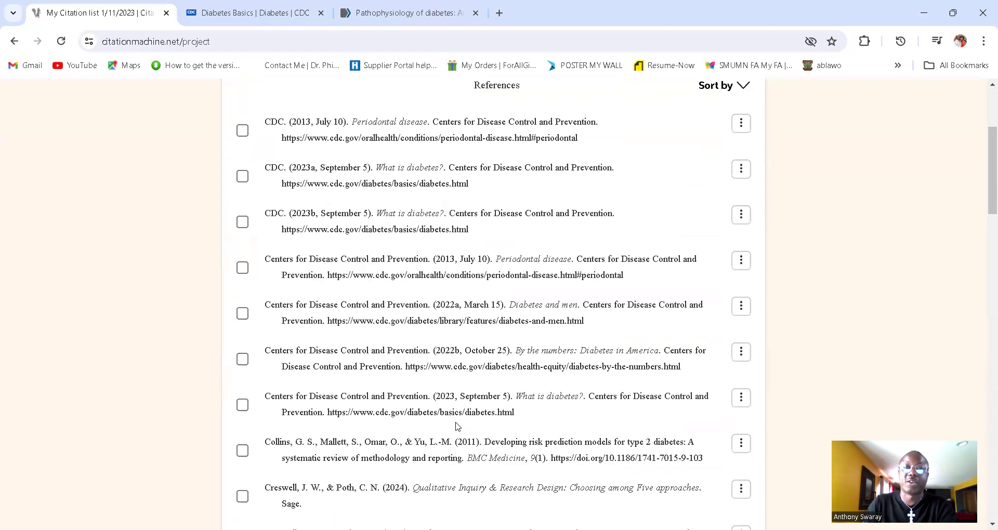
scroll(457, 426, up, 4)
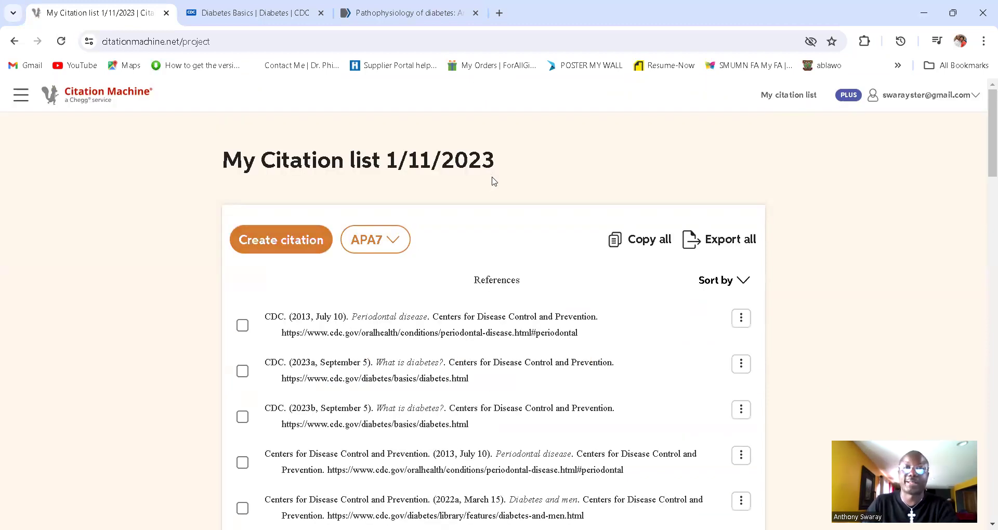
click(393, 242)
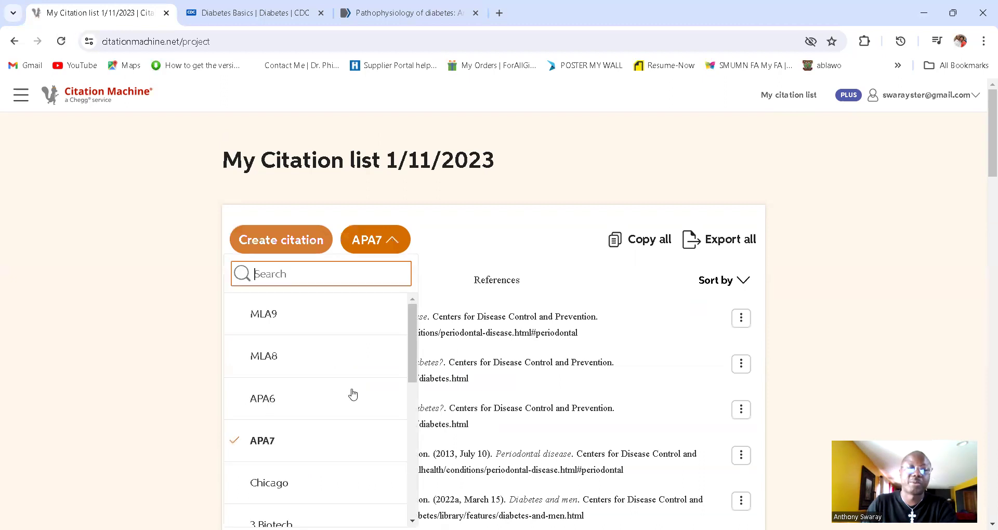
scroll(418, 393, down, 4)
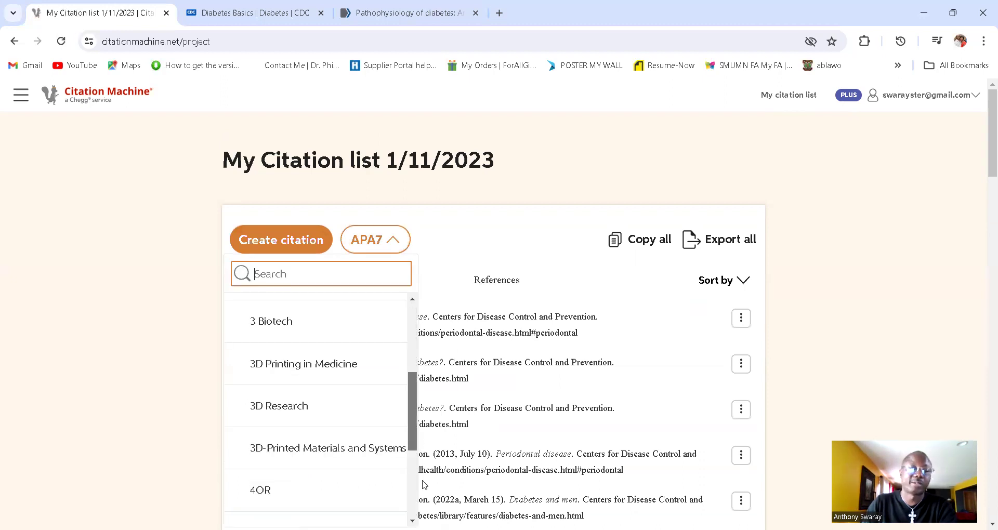
scroll(426, 486, down, 3)
scroll(430, 468, up, 2)
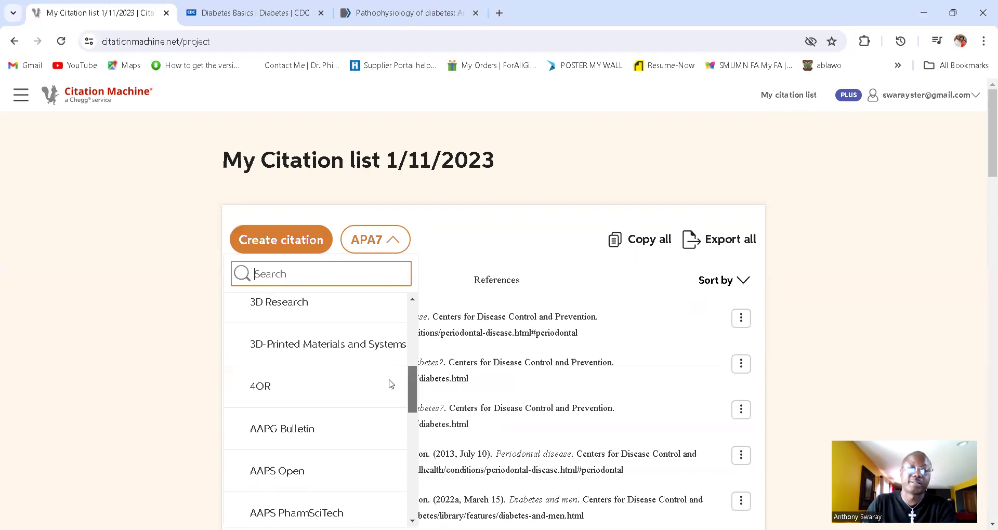
scroll(382, 333, up, 5)
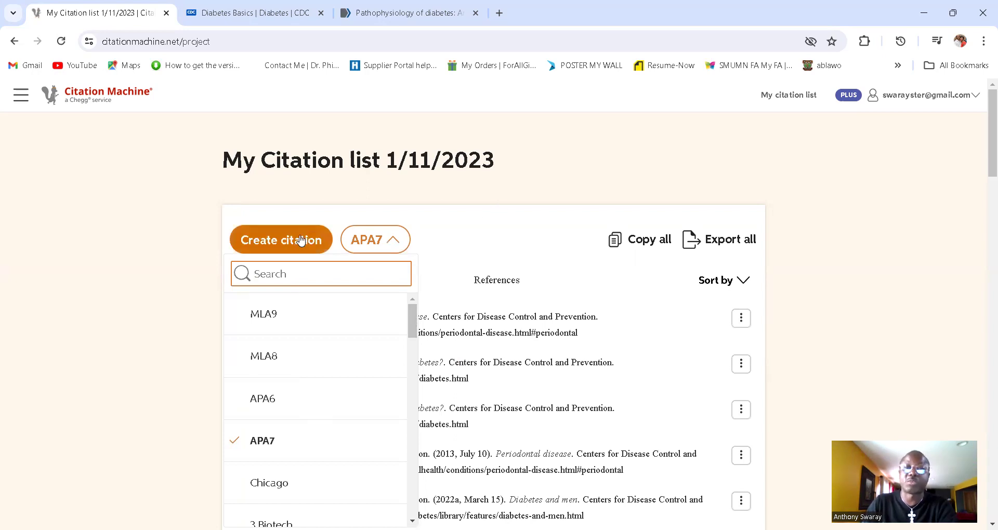
click(499, 206)
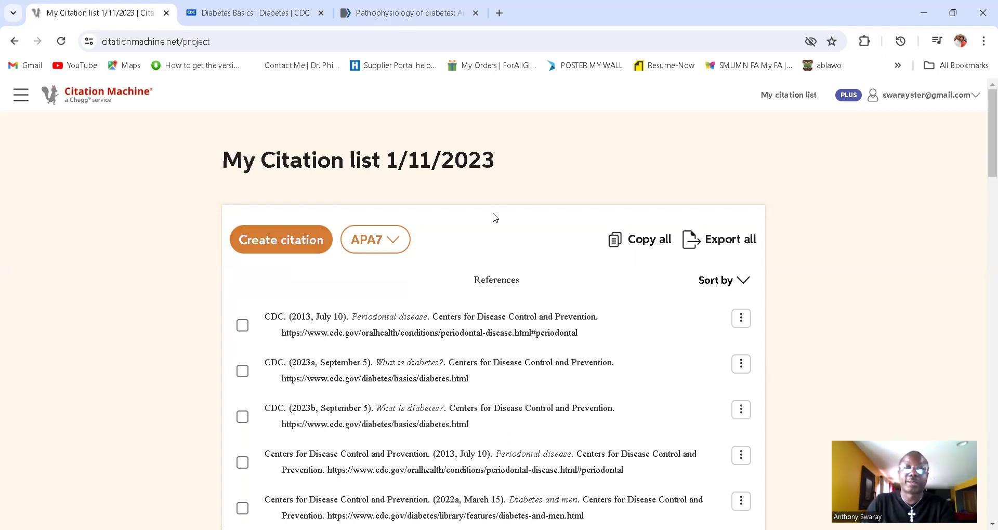
Step: Copy all references in the 1/11/2023 list, then begin a new APA citation
click(311, 249)
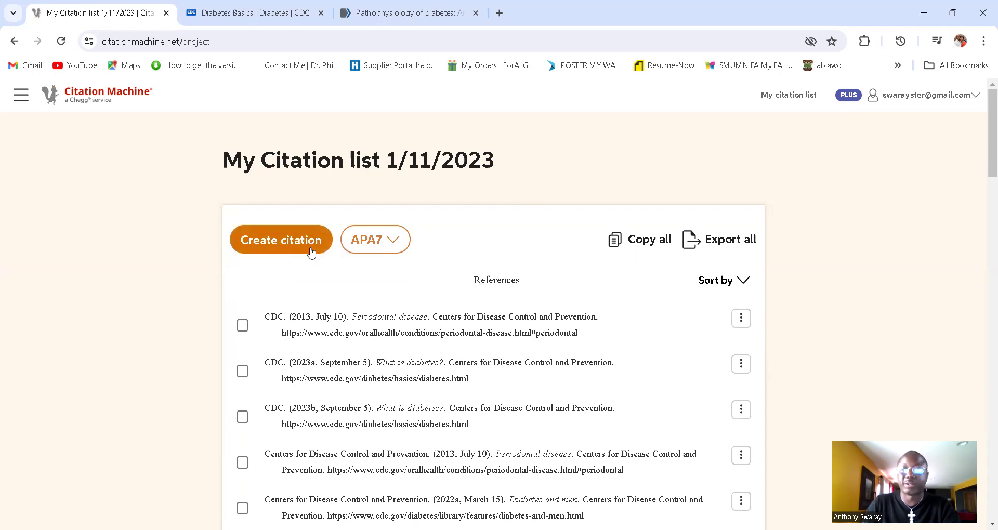
click(635, 251)
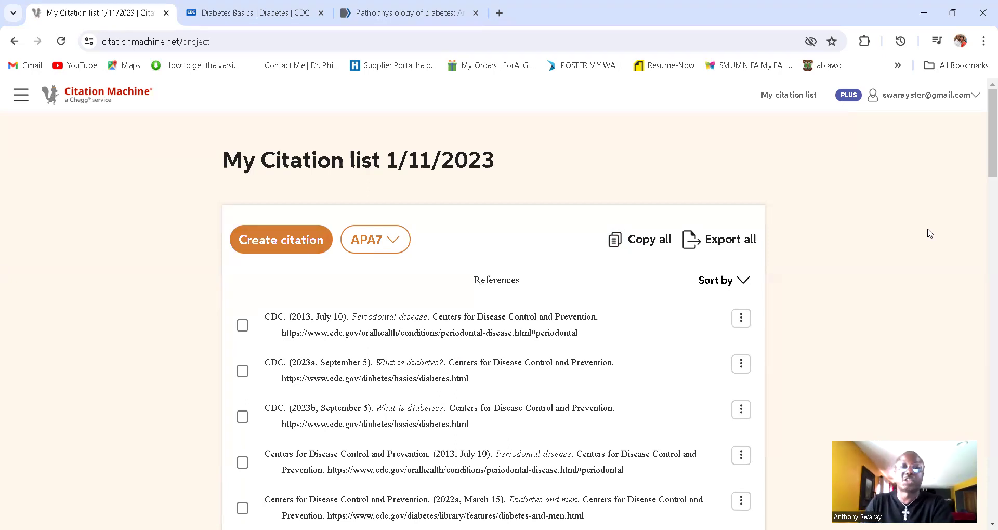
click(301, 244)
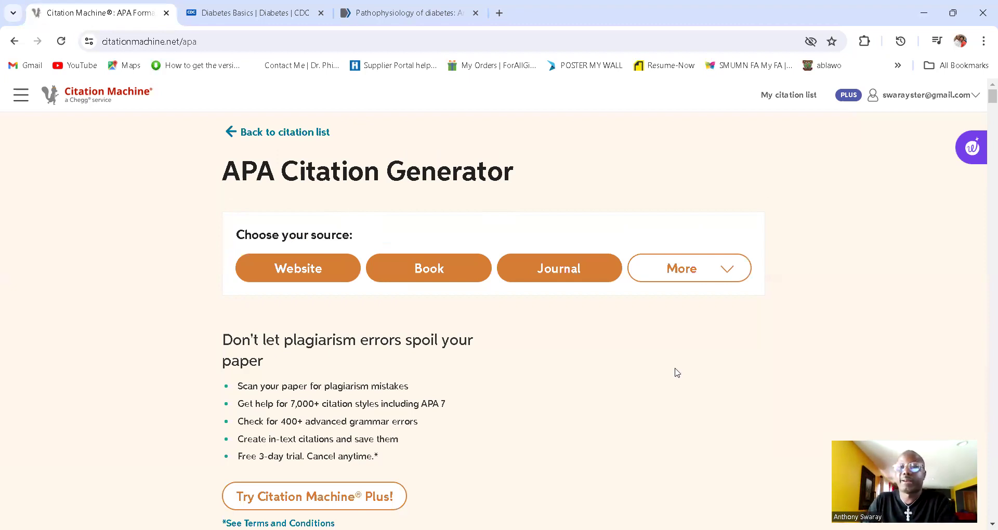
Step: Expand More and browse extra source types like Newspaper, Film/Online Video, Advertisement and Bible
click(728, 278)
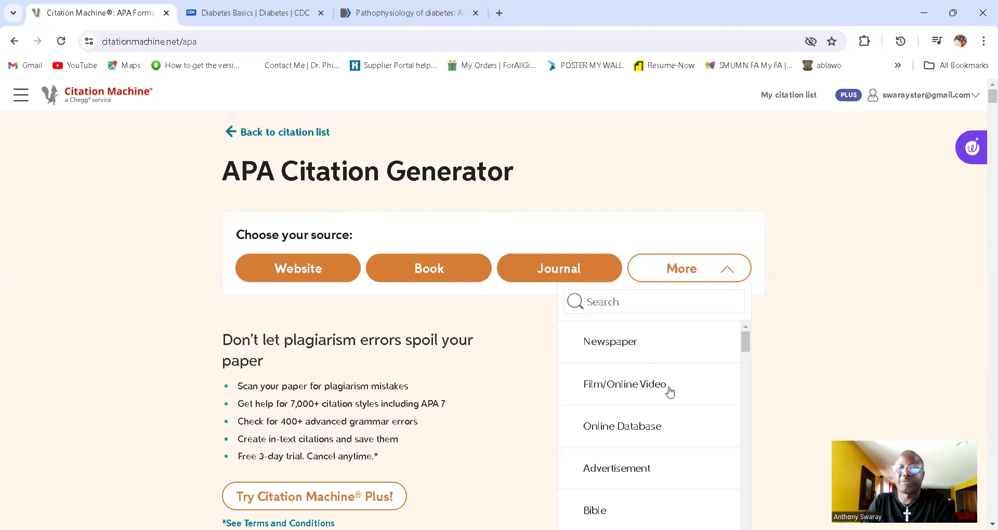
drag(746, 346, 746, 505)
scroll(649, 426, down, 2)
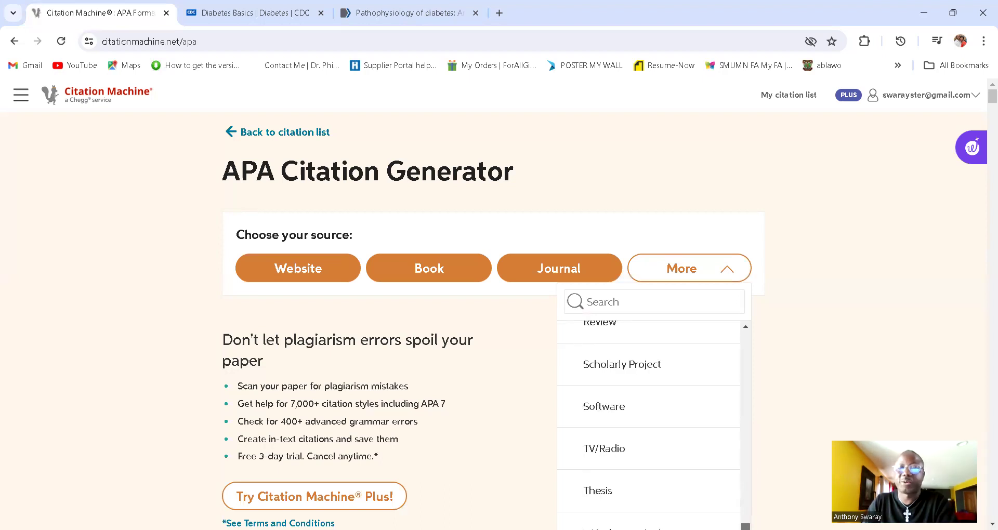
scroll(648, 424, up, 3)
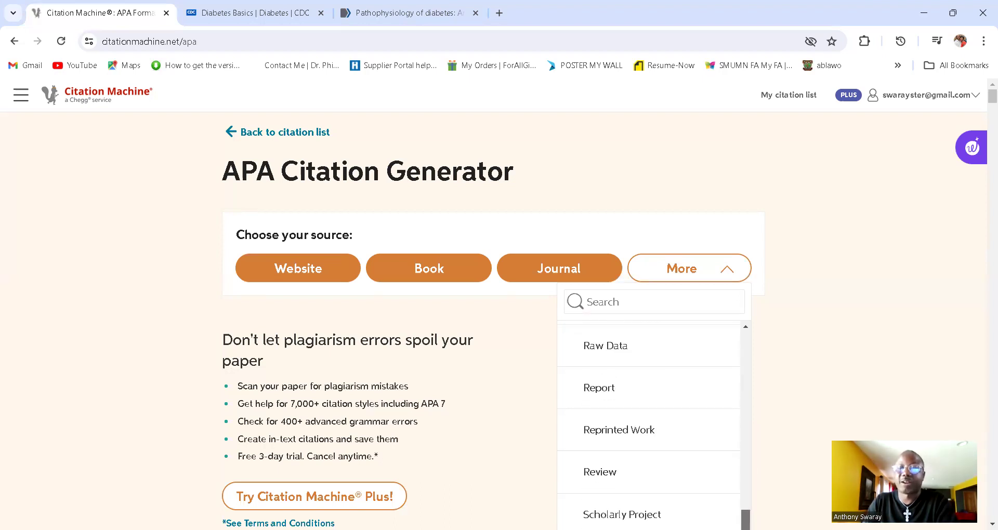
scroll(649, 424, up, 5)
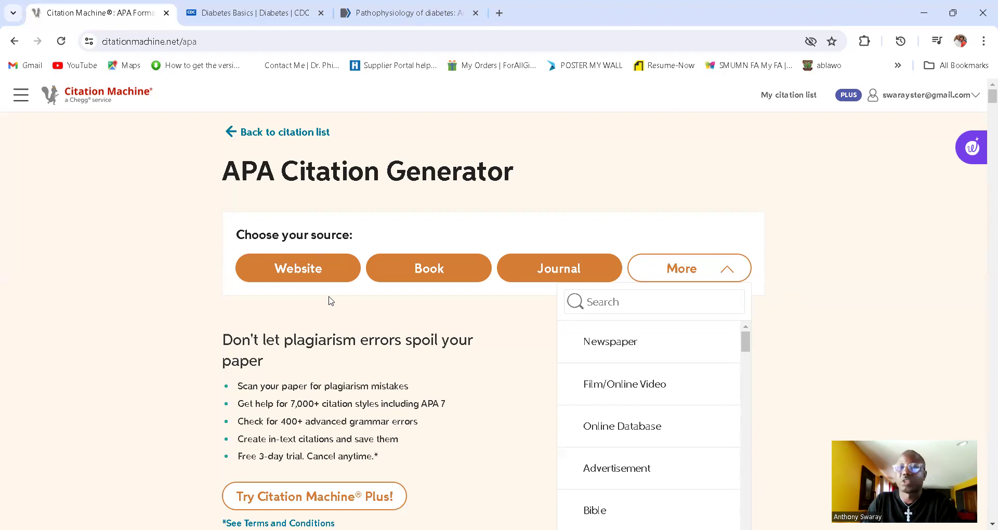
Step: Choose Website as the source type and copy the CDC Diabetes Basics page URL
click(313, 274)
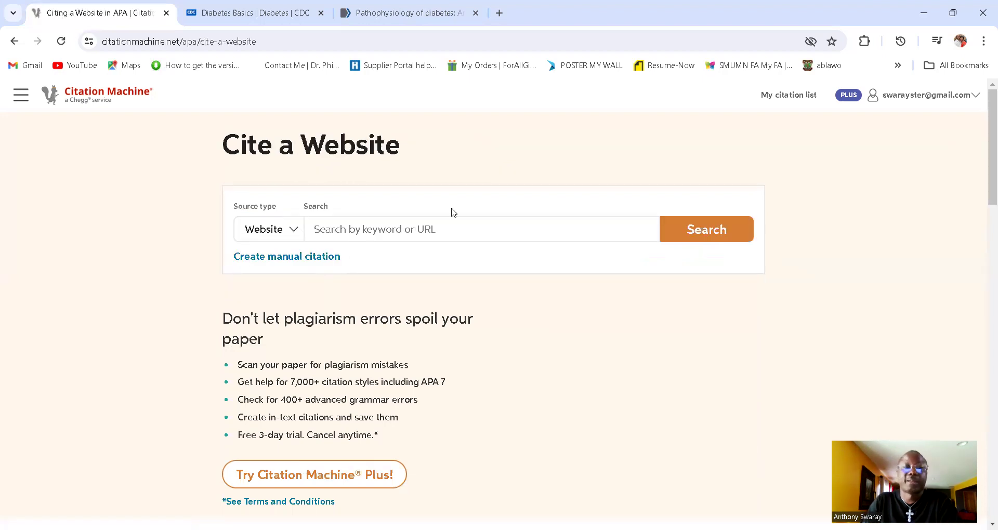
click(359, 227)
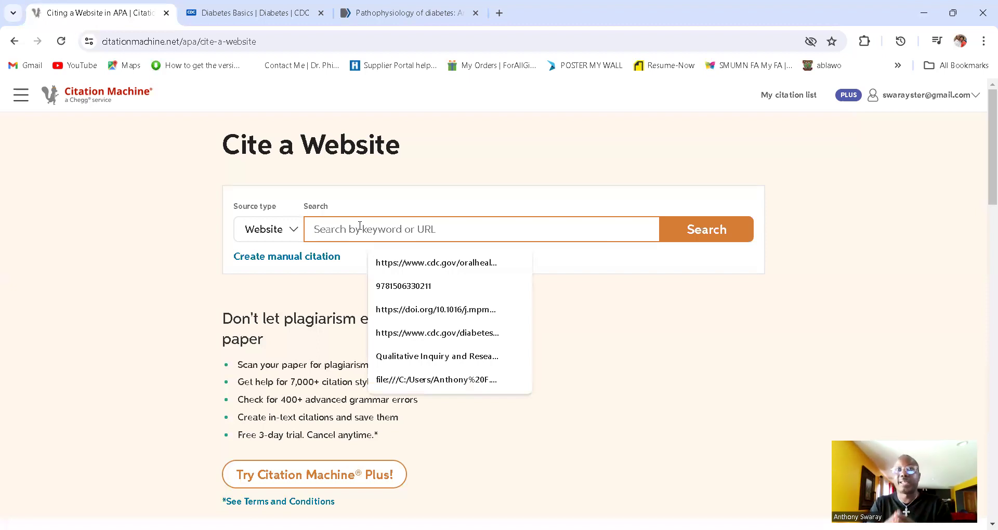
click(246, 23)
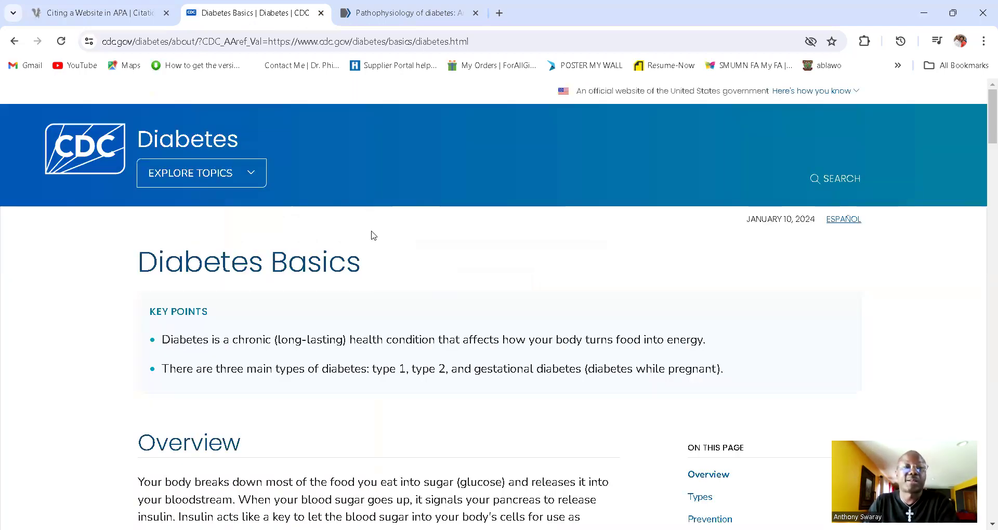
click(225, 42)
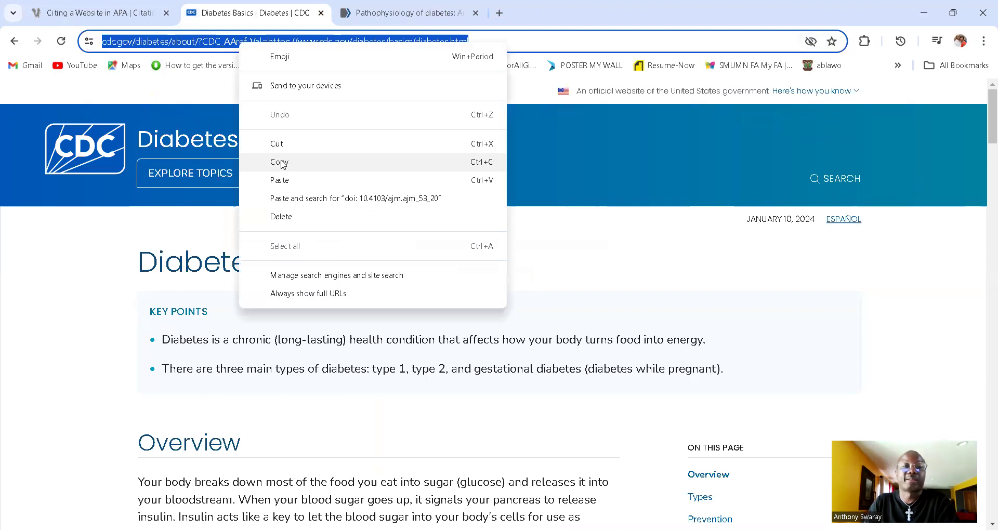
click(282, 163)
click(101, 11)
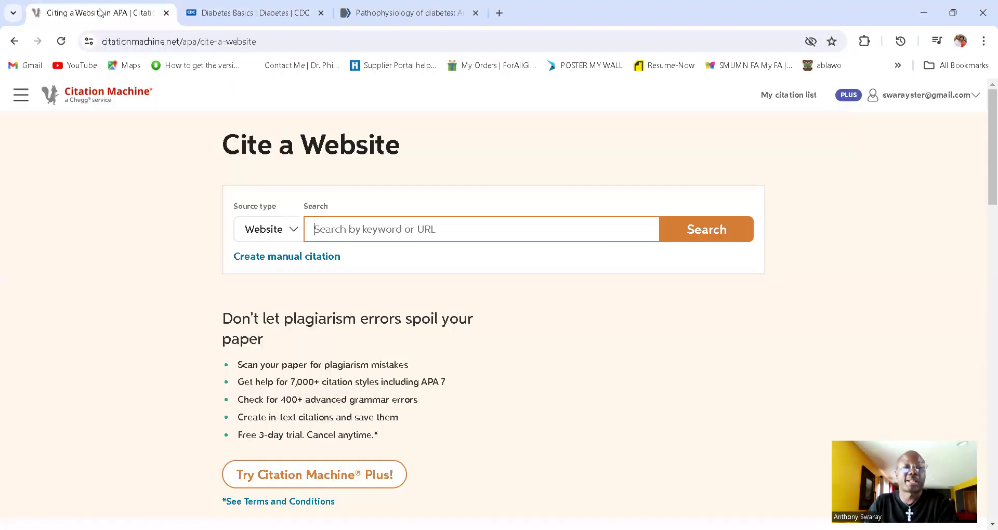
Step: Paste the CDC Diabetes Basics URL into the Cite a Website search and search it
click(403, 221)
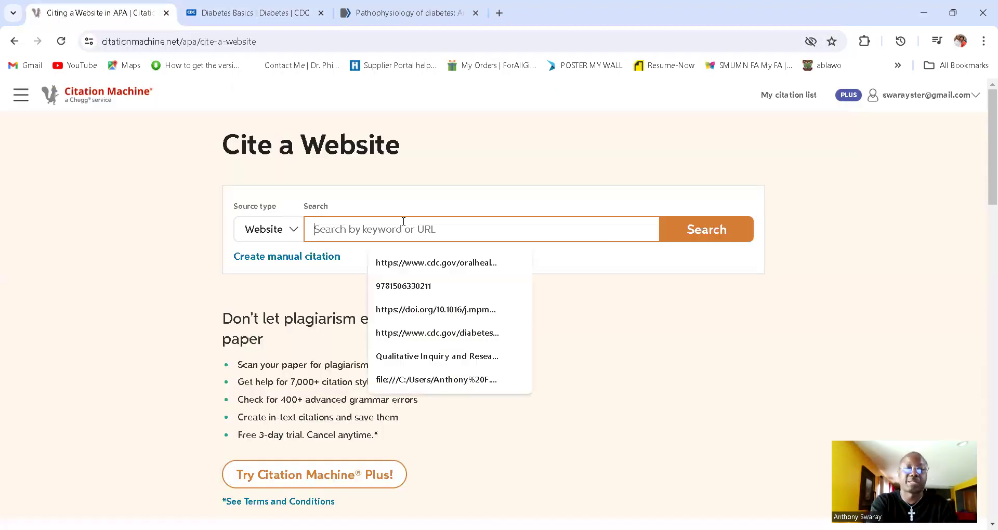
key(ctrl+v)
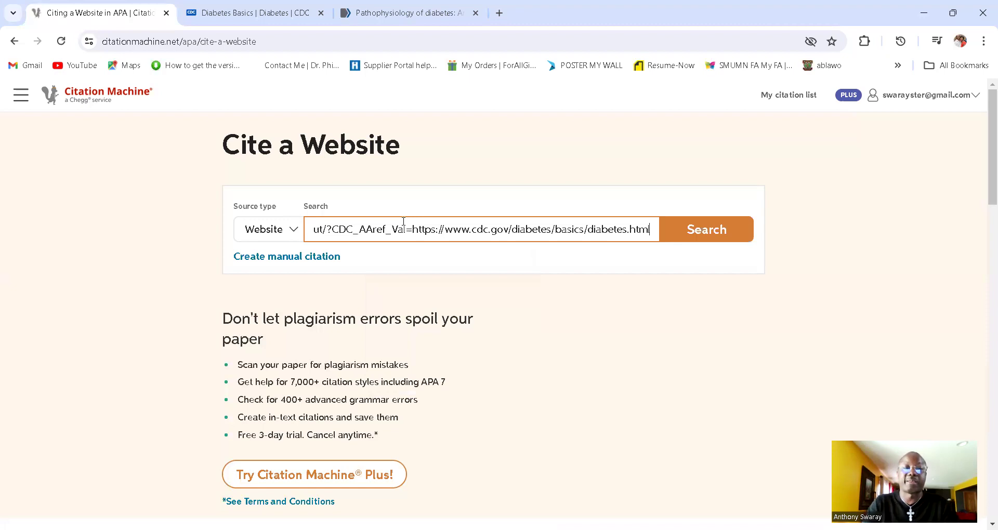
click(713, 237)
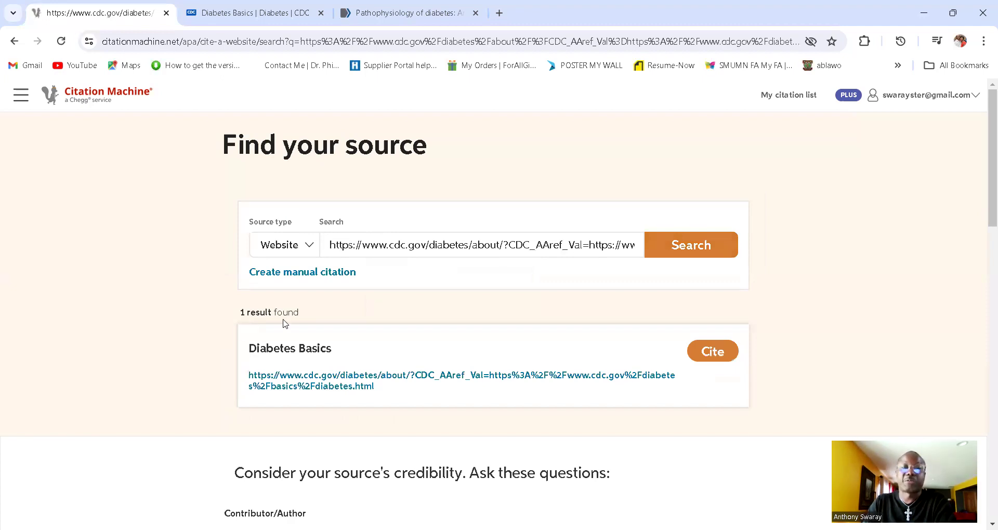
Step: Cite the Diabetes Basics result and review the prefilled title, CDC publisher and access date
click(708, 355)
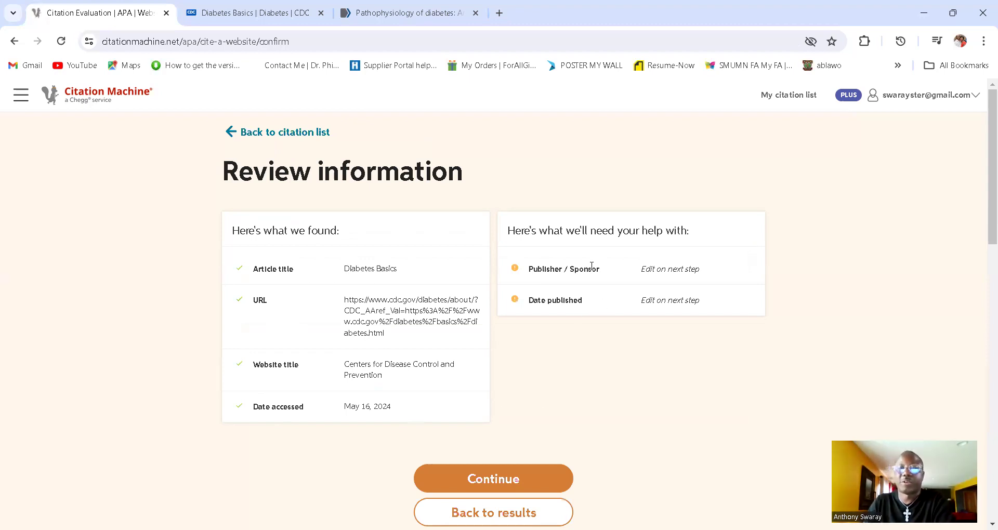
click(514, 479)
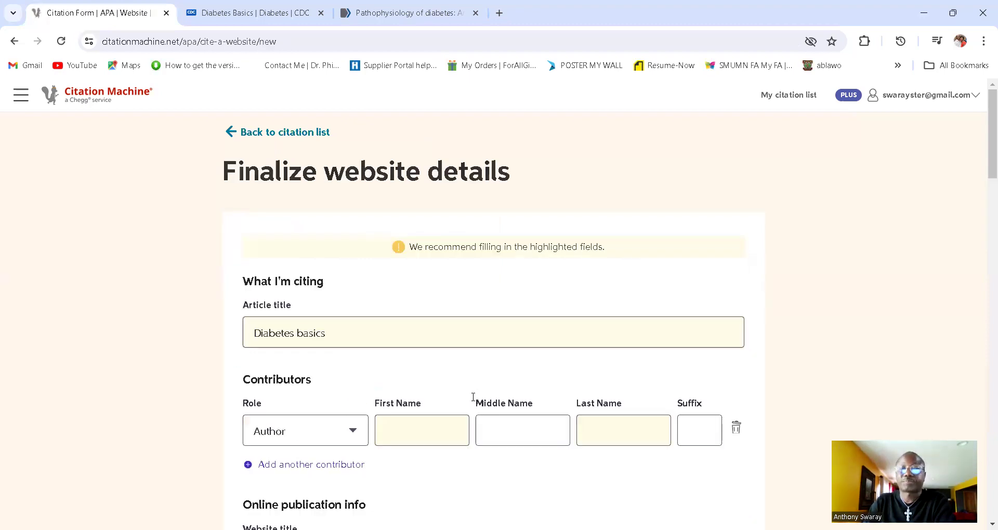
scroll(474, 395, down, 3)
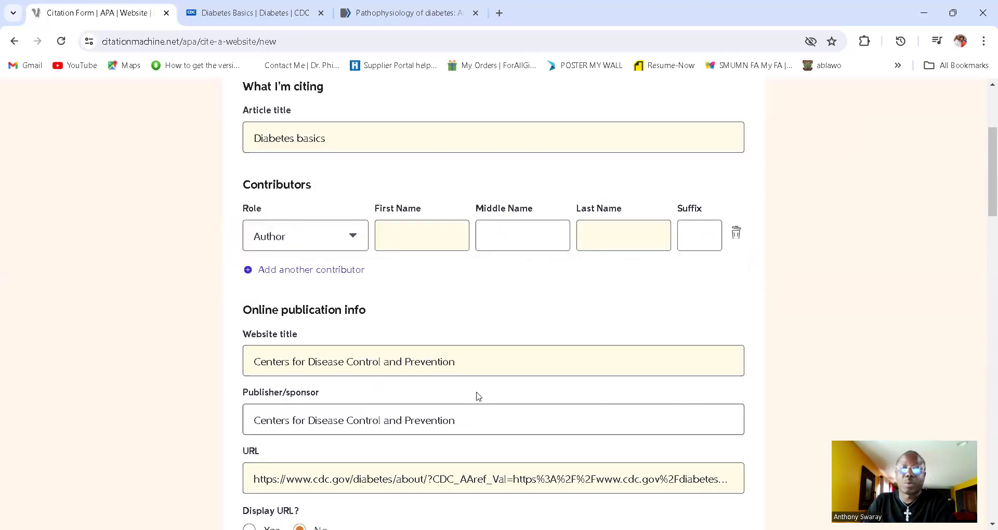
scroll(474, 396, down, 3)
scroll(475, 399, down, 1)
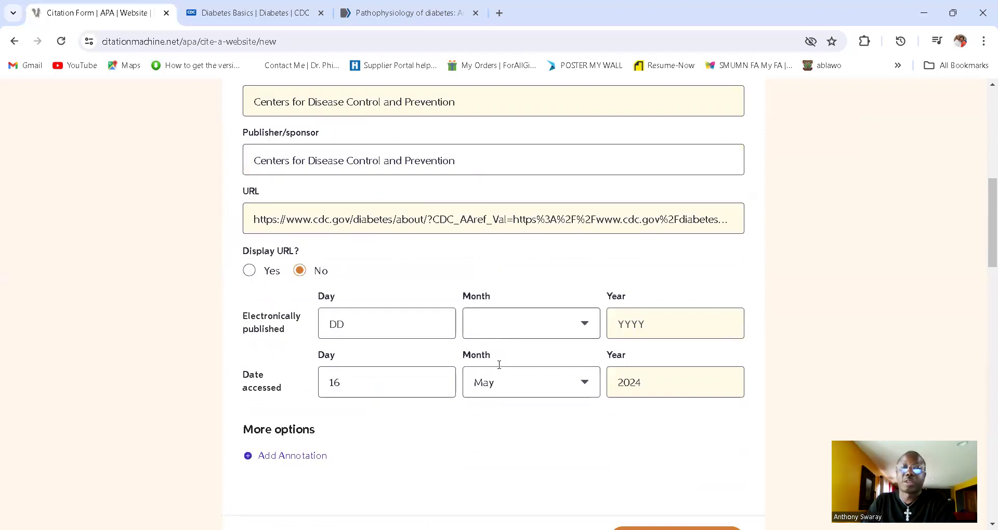
scroll(489, 383, down, 2)
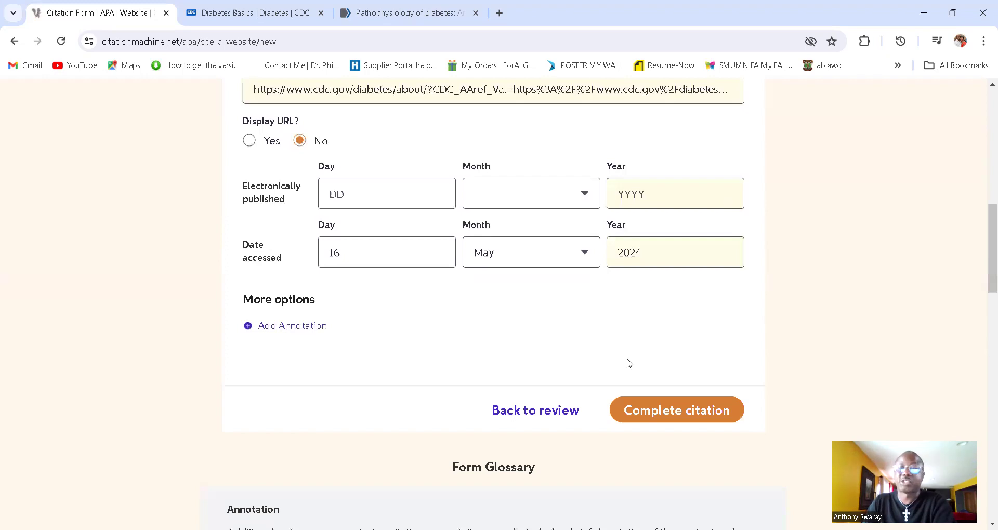
Step: Complete the Diabetes basics citation and sort the list by Most recent
click(671, 415)
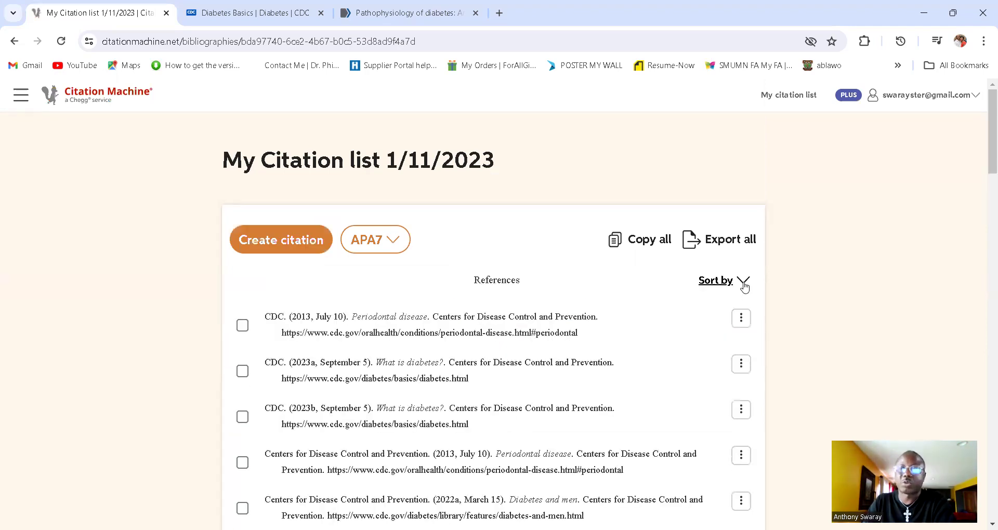
click(744, 286)
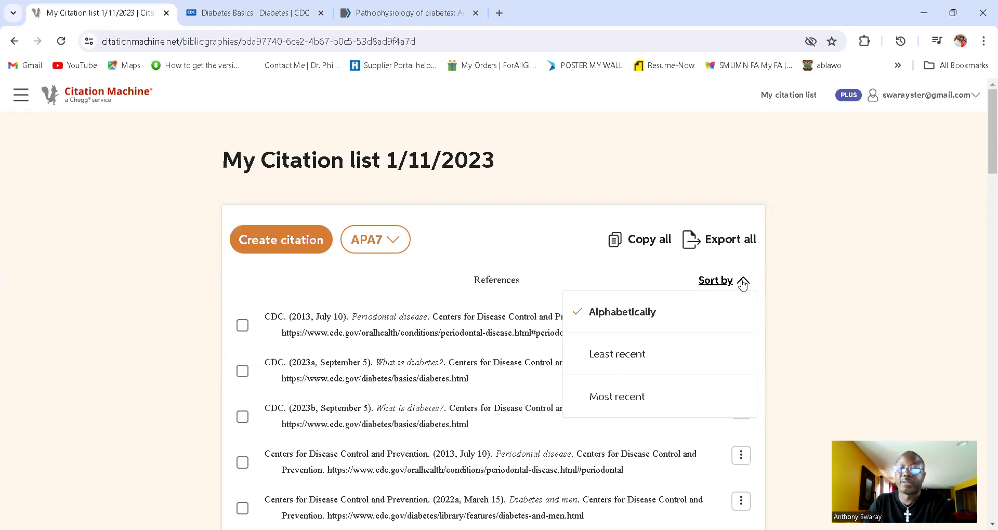
click(743, 285)
click(743, 285)
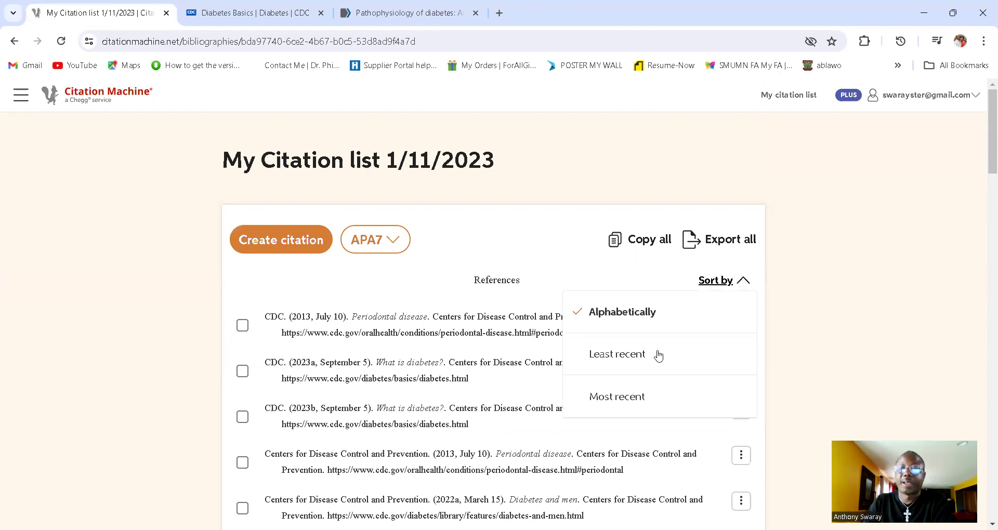
click(627, 400)
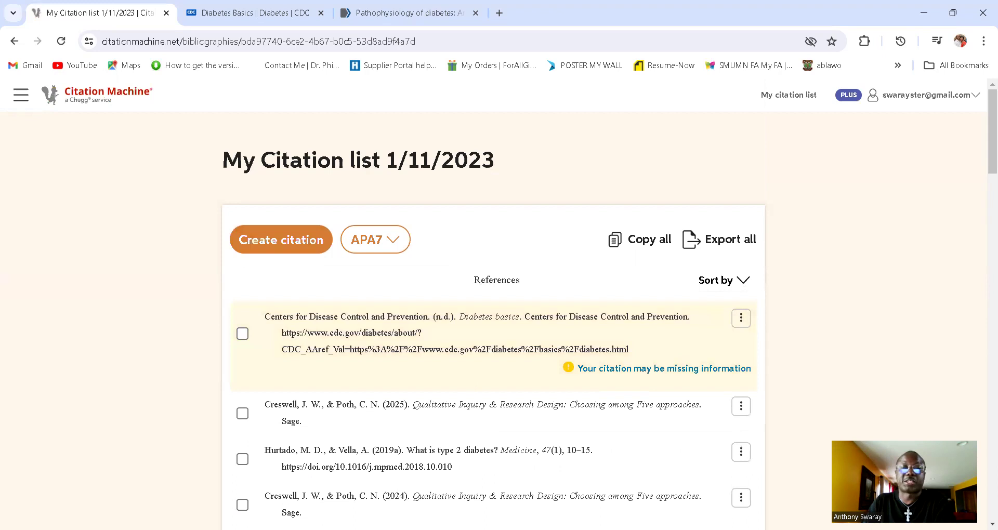
mouse_move(449, 335)
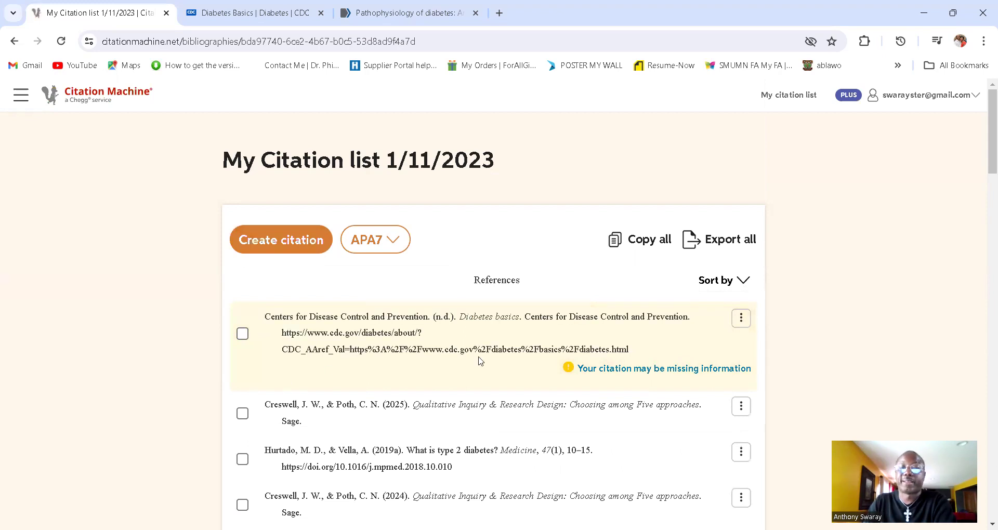
mouse_move(479, 362)
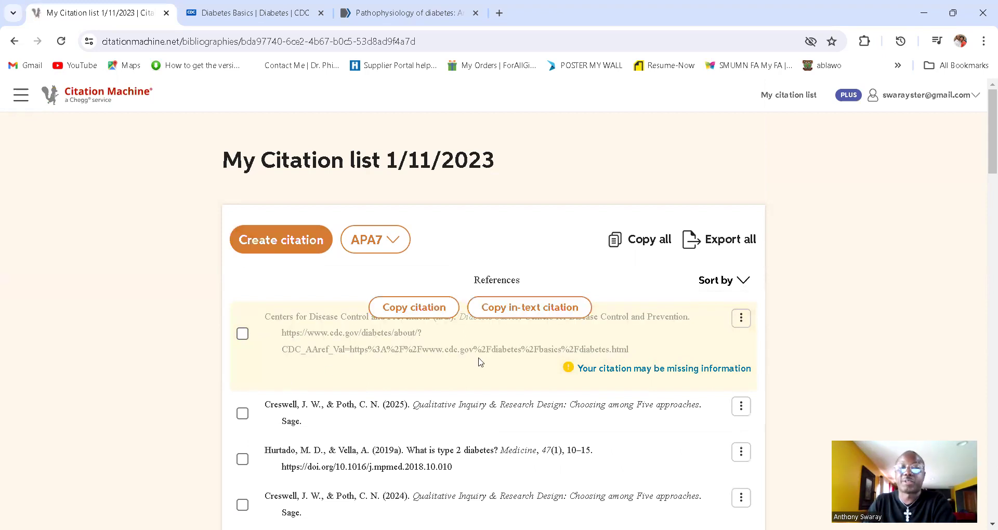
click(546, 317)
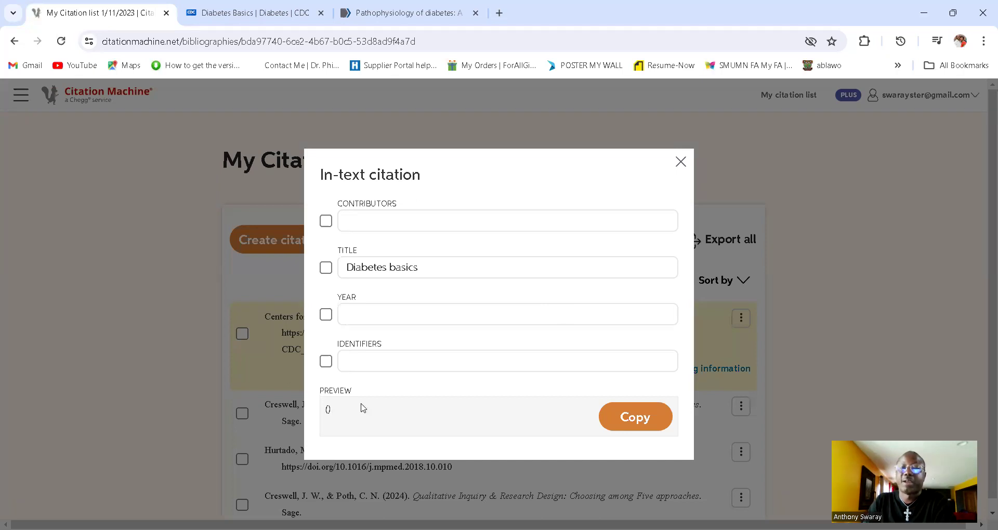
click(680, 162)
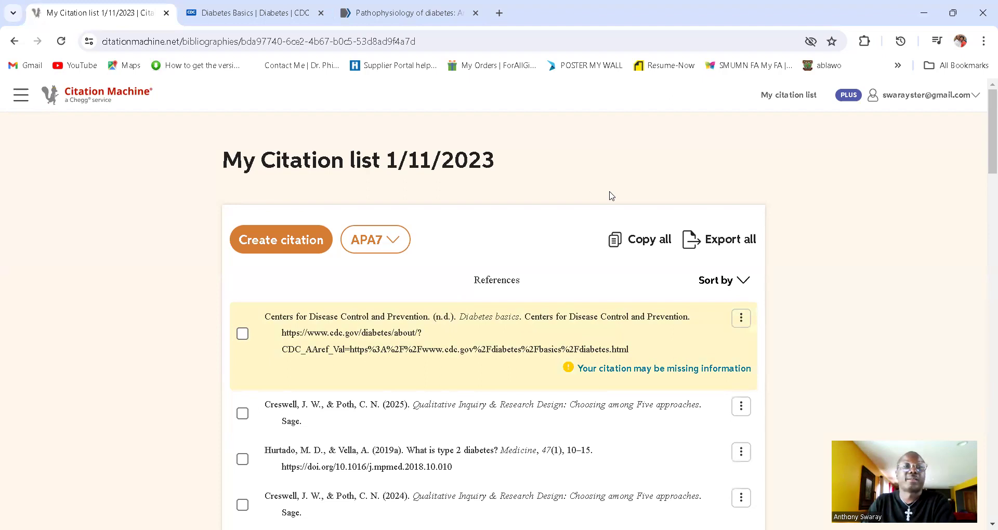
Step: Check the CDC page's January 10, 2024 date, then open the Diabetes basics citation's actions menu
click(210, 19)
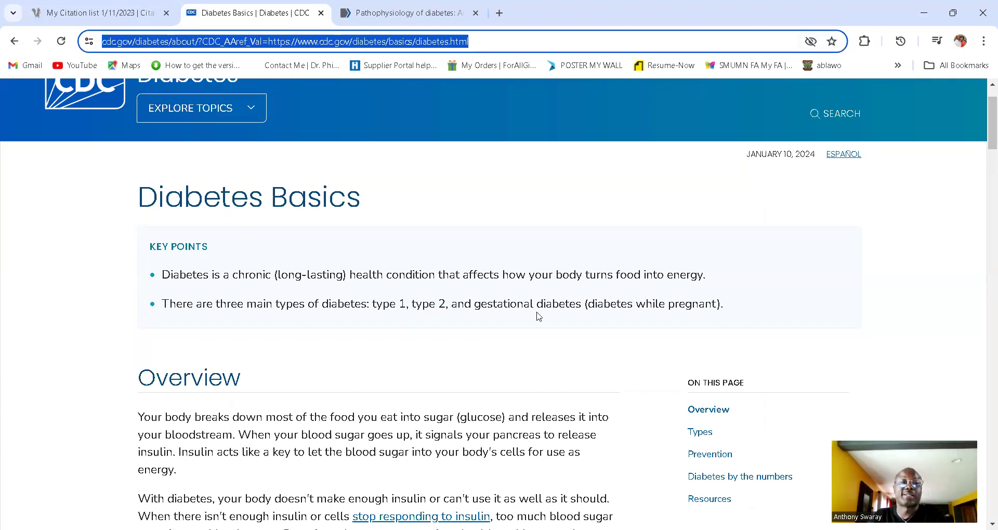
scroll(538, 316, up, 1)
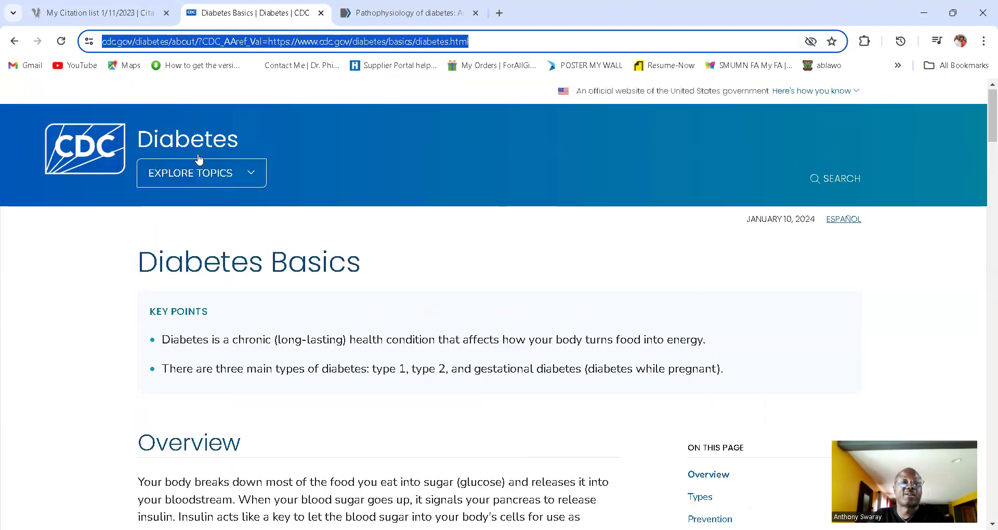
click(126, 19)
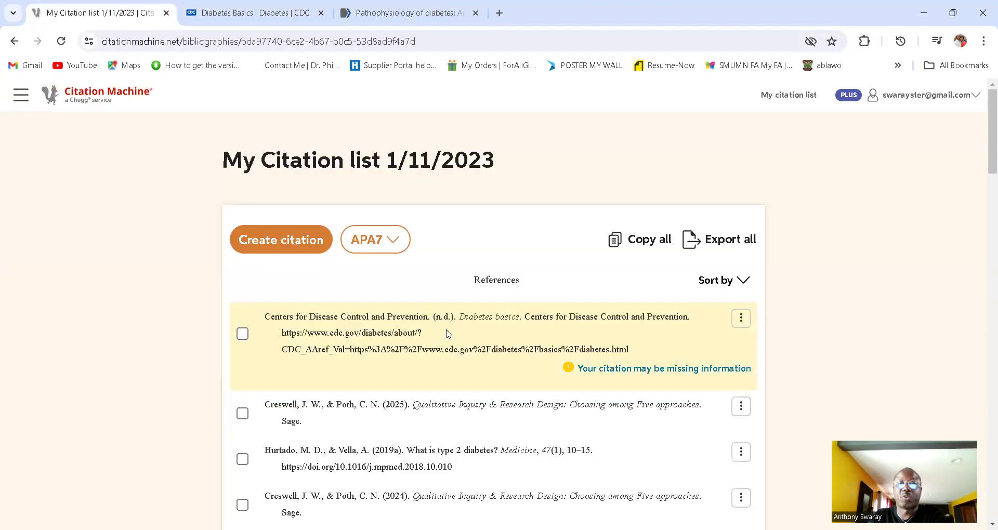
click(741, 318)
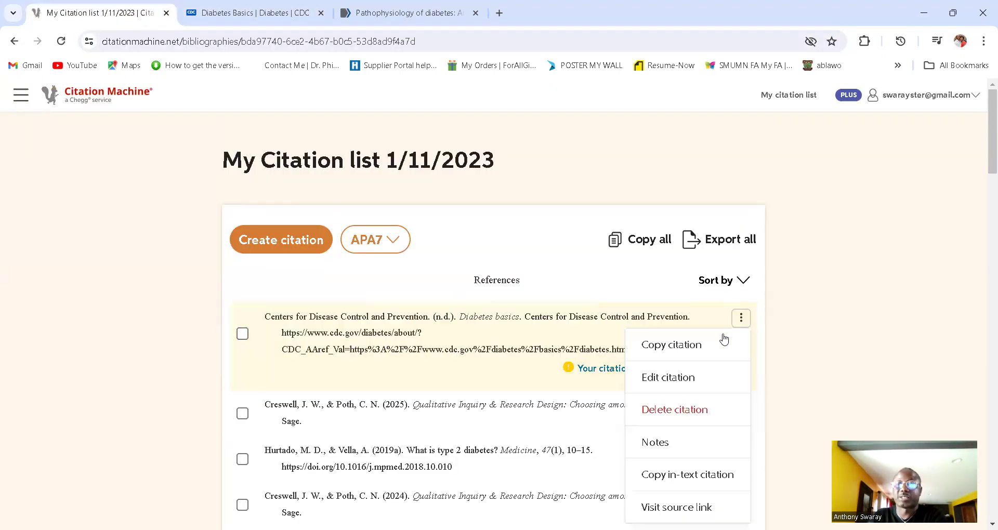
Step: Open the Diabetes basics citation for editing
click(682, 385)
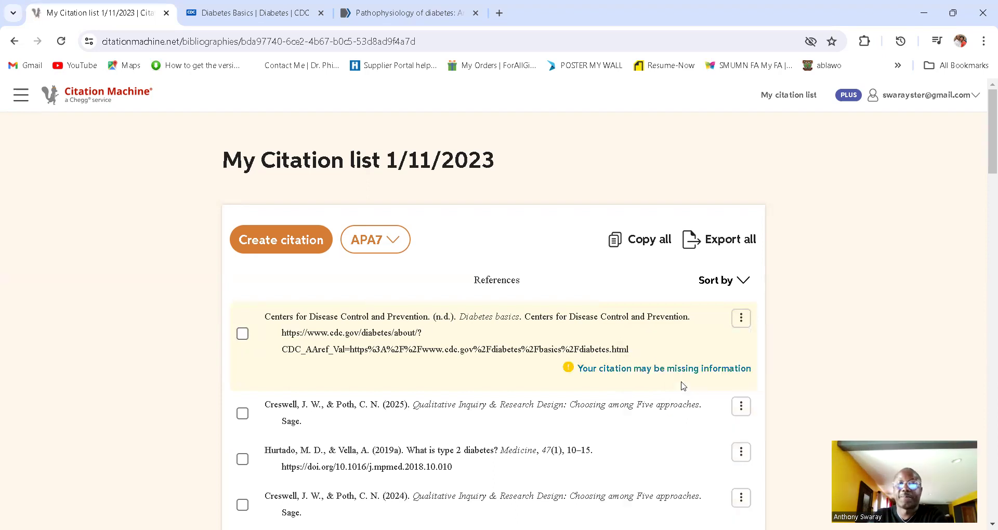
scroll(454, 383, down, 6)
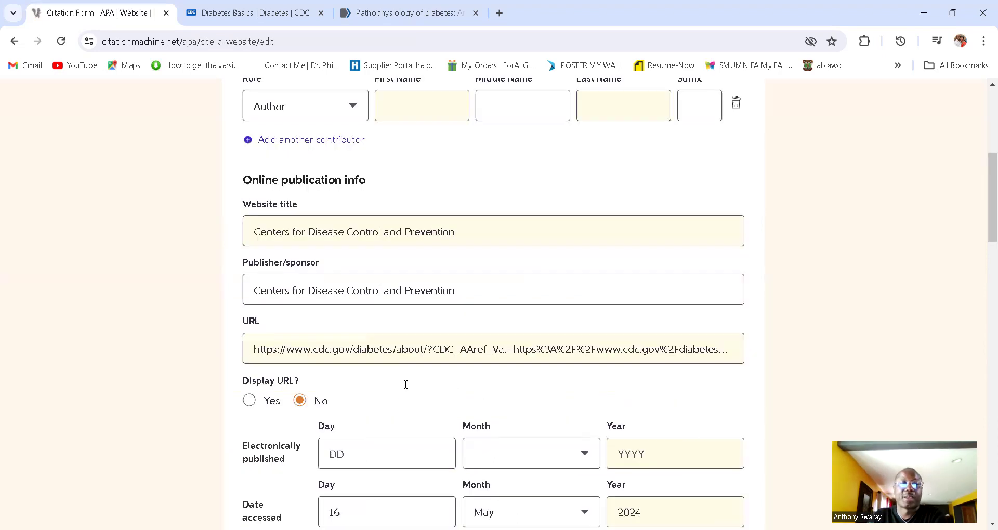
scroll(406, 384, down, 2)
Step: Enter the electronically published date as day 10, January, year 2024
click(366, 330)
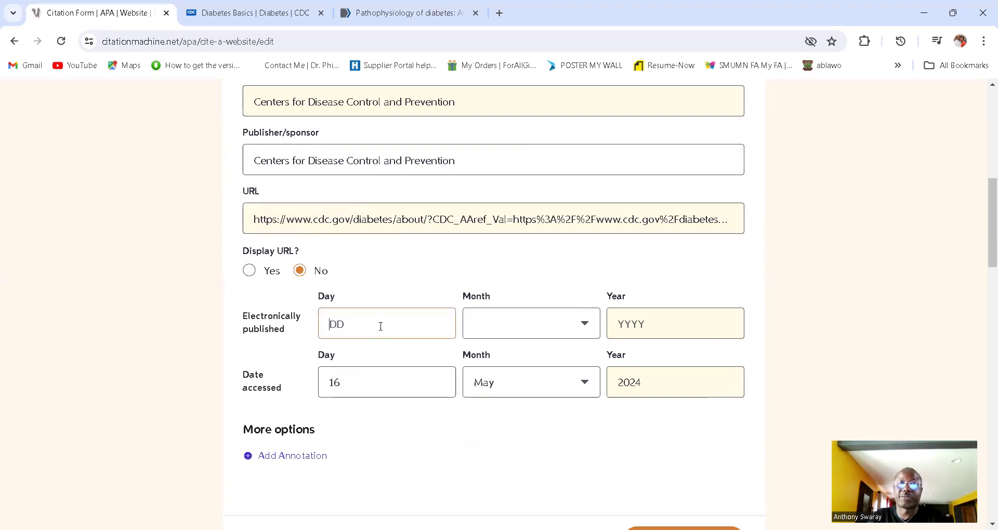
click(586, 326)
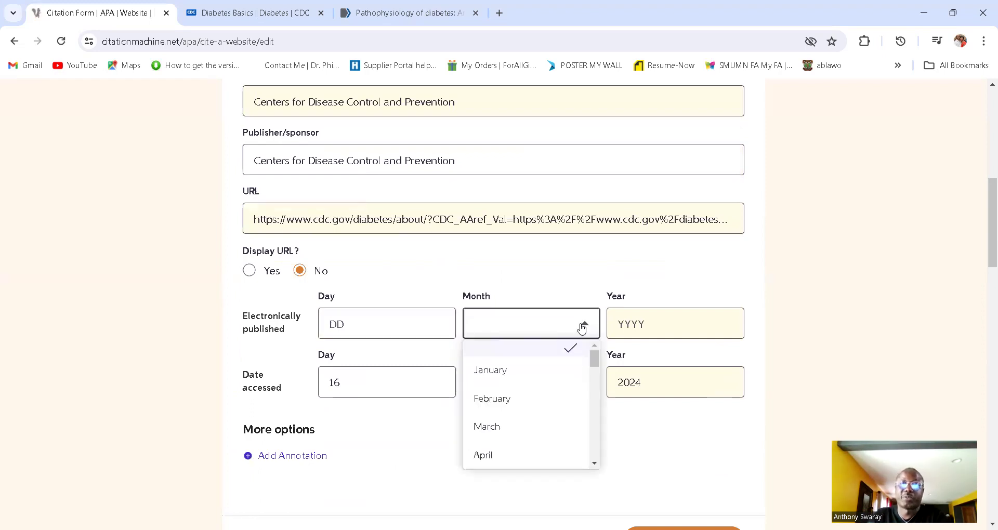
click(372, 330)
text(10)
click(615, 323)
text(202)
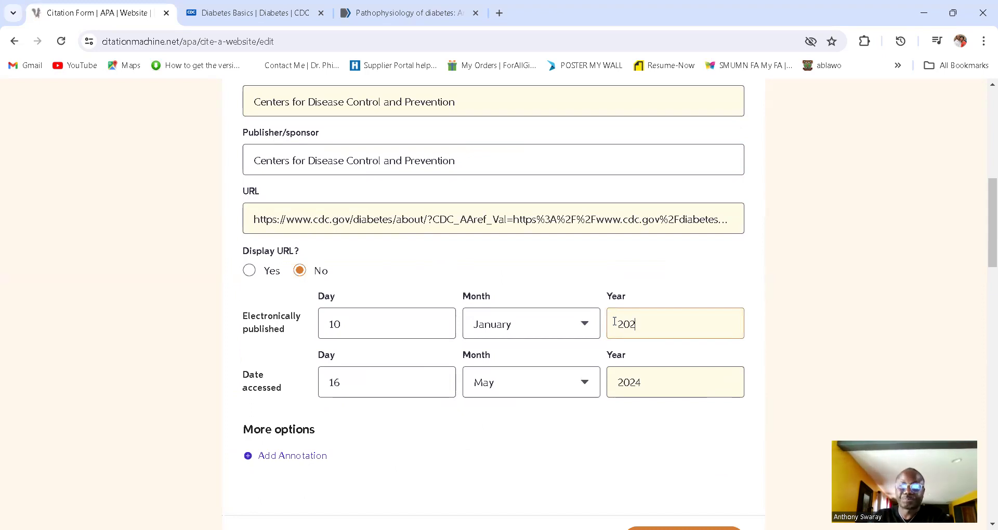
text(4)
scroll(498, 379, up, 1)
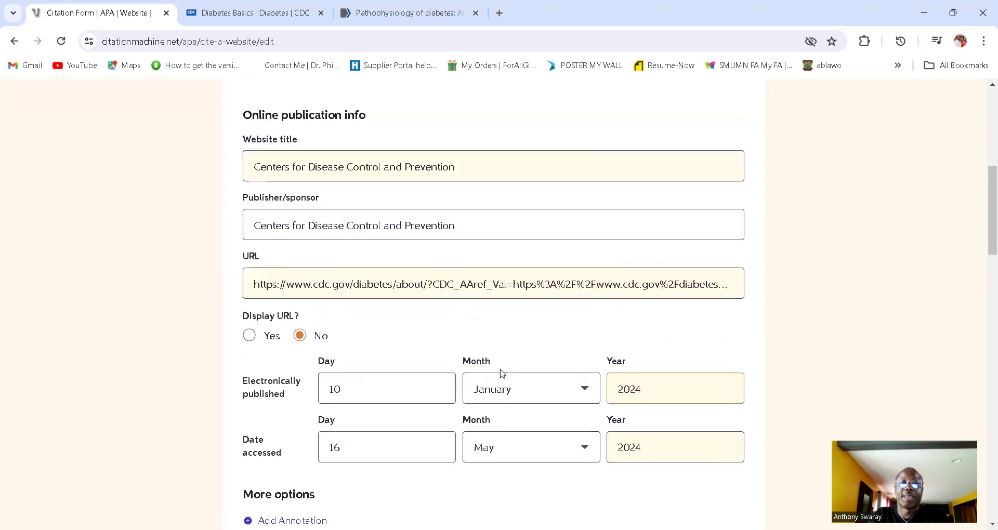
scroll(504, 373, up, 2)
scroll(509, 373, down, 2)
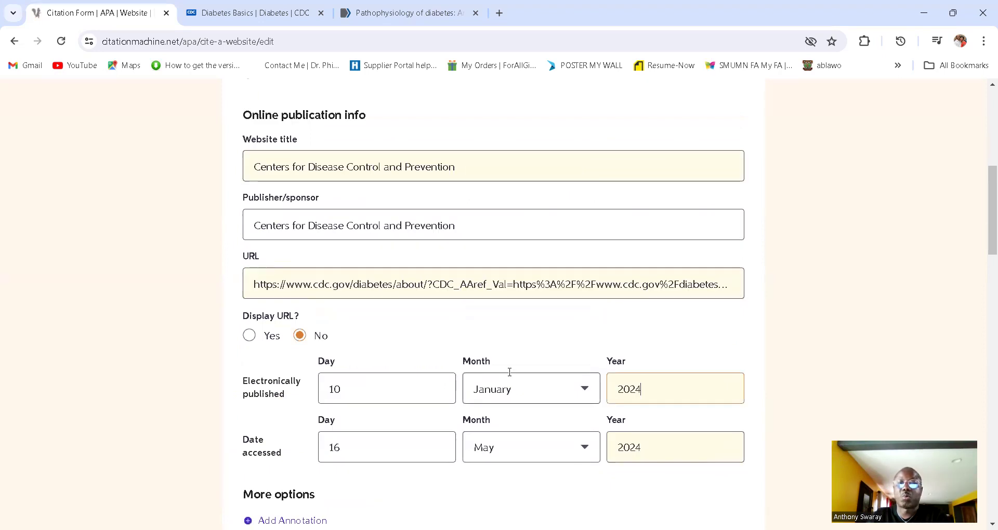
scroll(510, 372, up, 3)
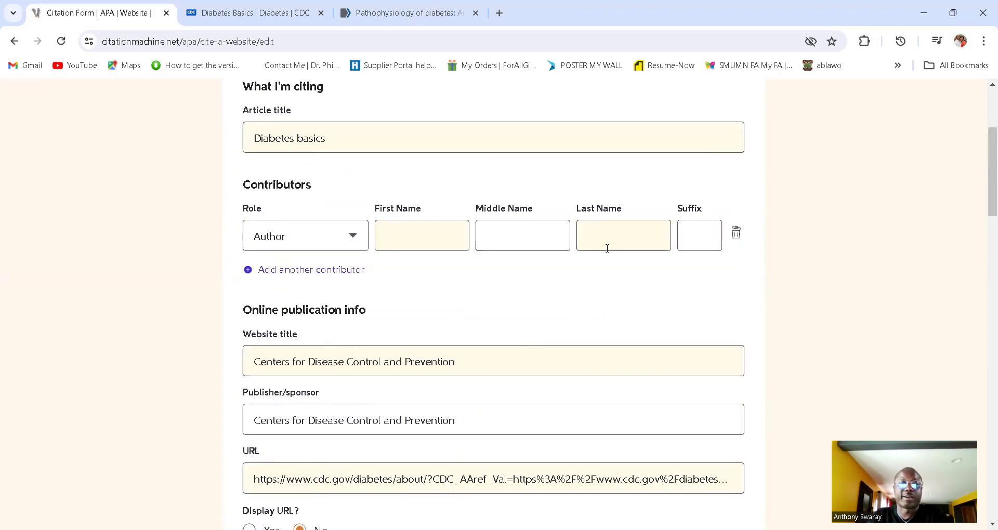
scroll(403, 319, up, 1)
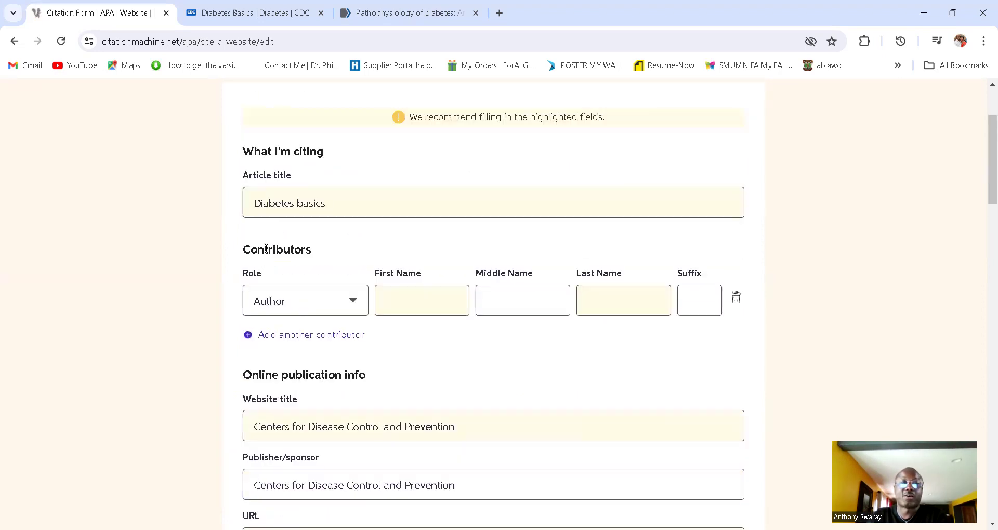
Step: Enter CDC as the author's last name and update the Diabetes basics citation
click(615, 298)
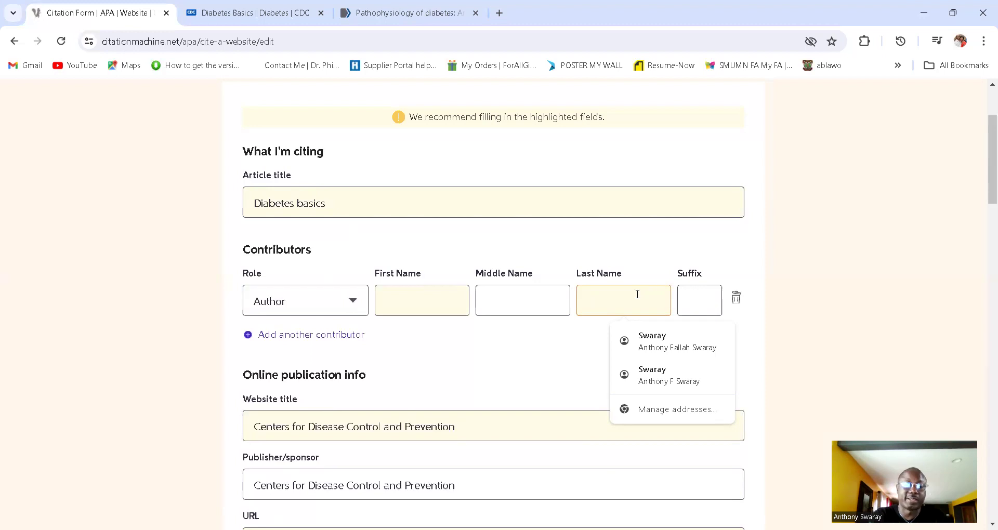
text(CDC)
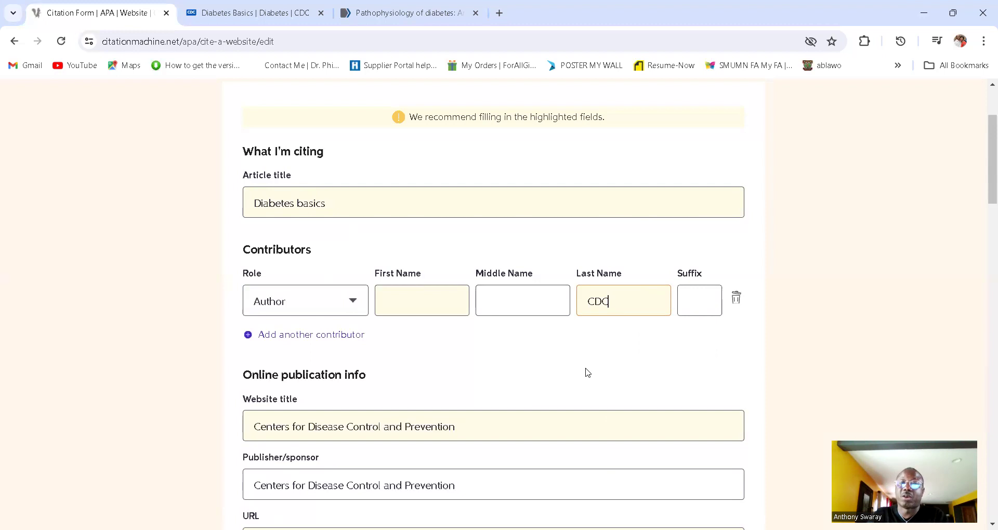
scroll(586, 372, down, 1)
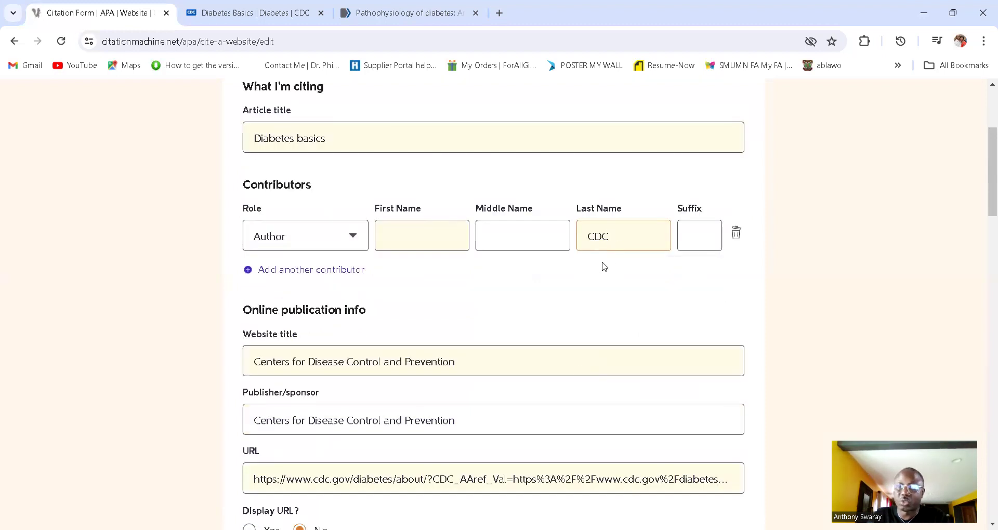
scroll(558, 342, down, 2)
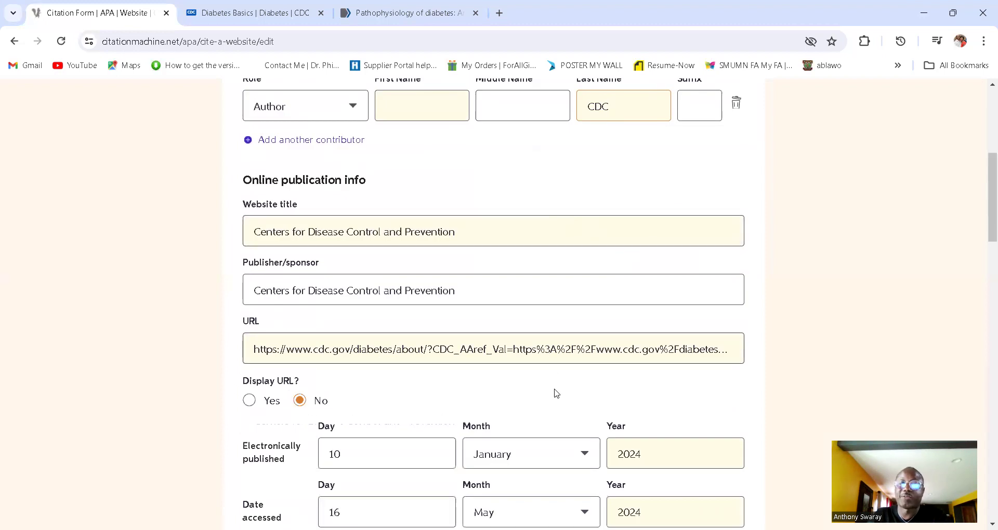
scroll(555, 397, down, 3)
scroll(554, 396, down, 2)
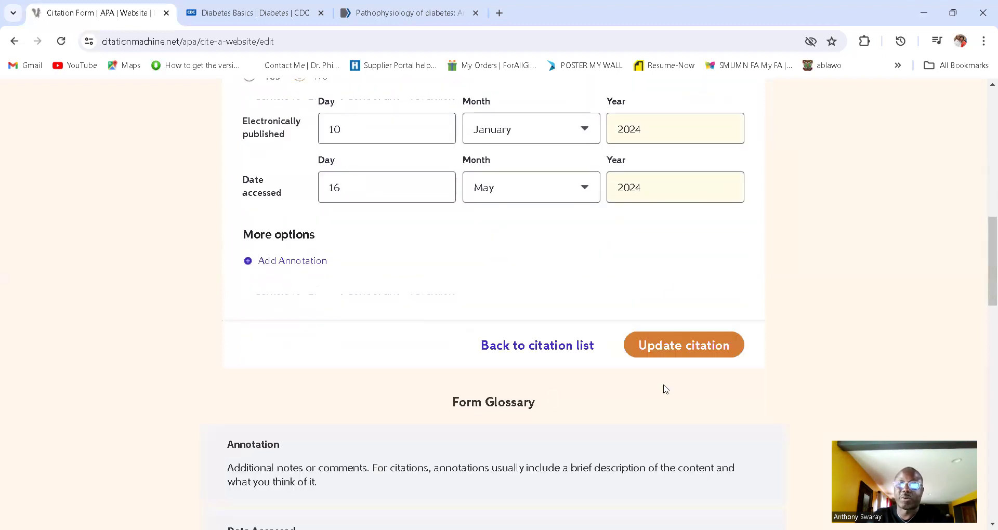
click(682, 356)
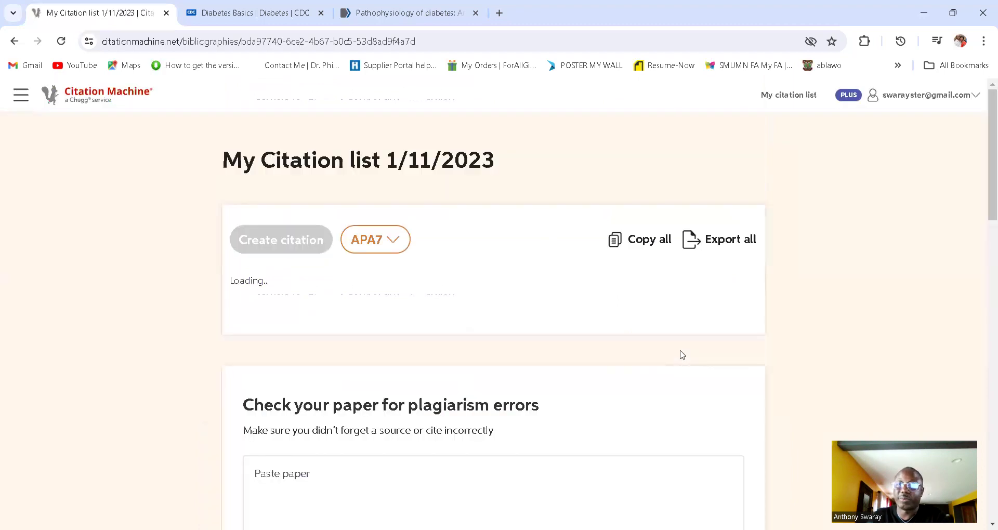
Step: From the CDC Diabetes basics entry's options menu, copy its in-text citation (CDC, 2024)
mouse_move(486, 356)
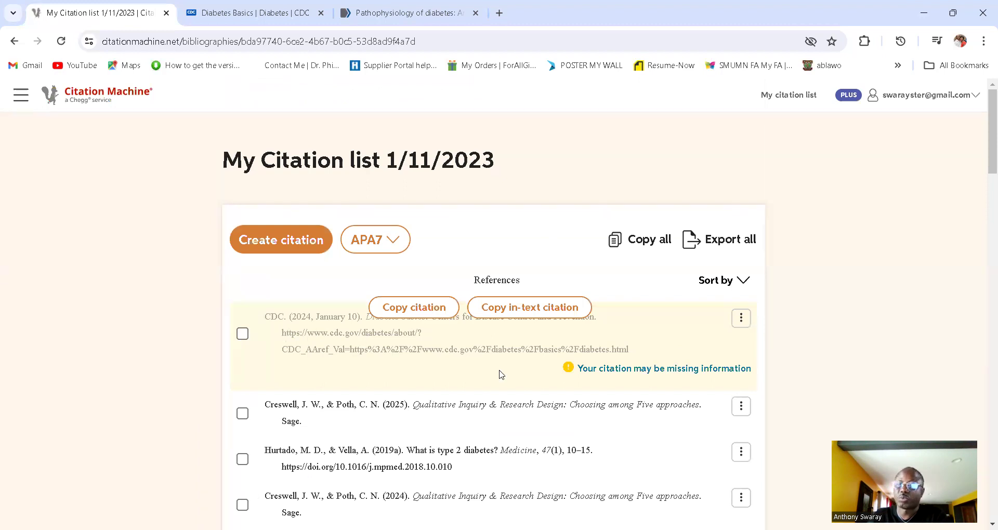
click(742, 318)
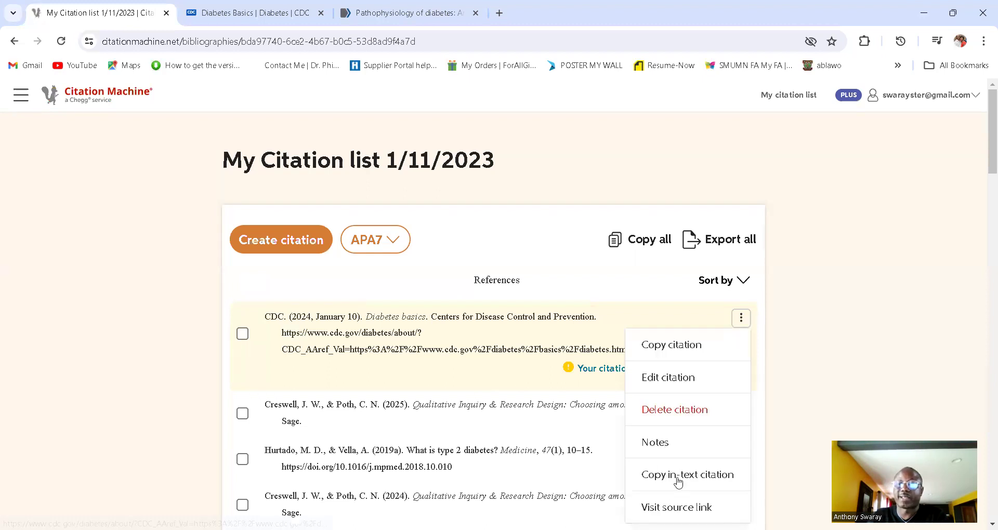
click(682, 475)
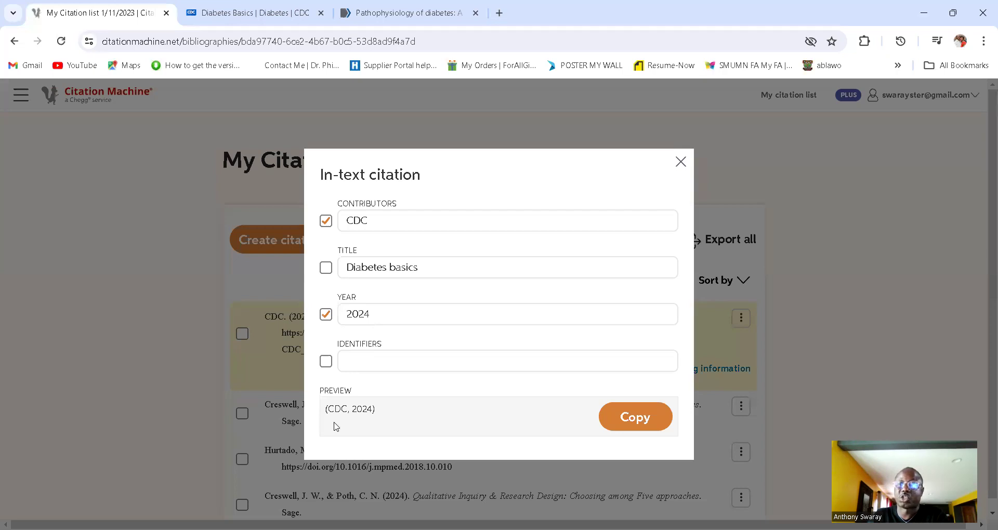
click(638, 426)
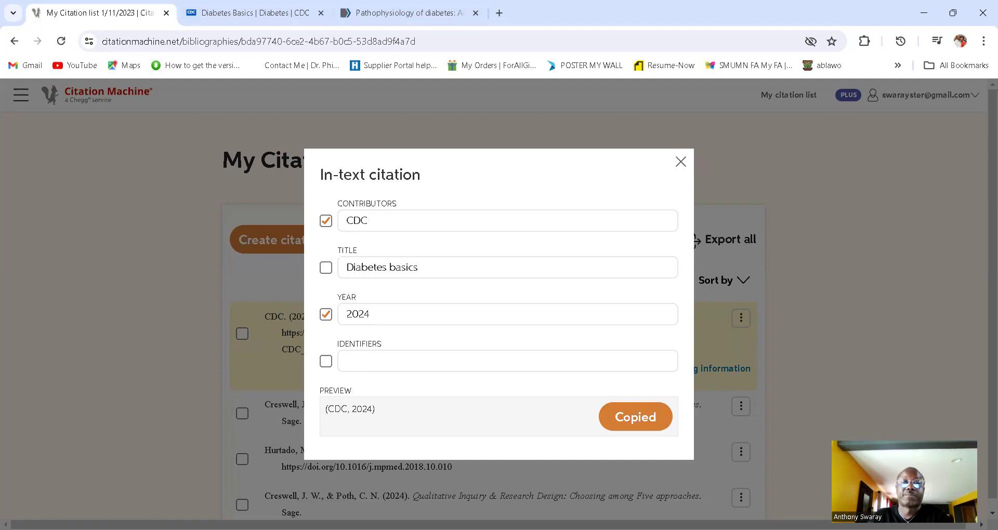
Step: Paste (CDC, 2024) into Word's blank Document1, then return to the citation list
key(alt+Tab)
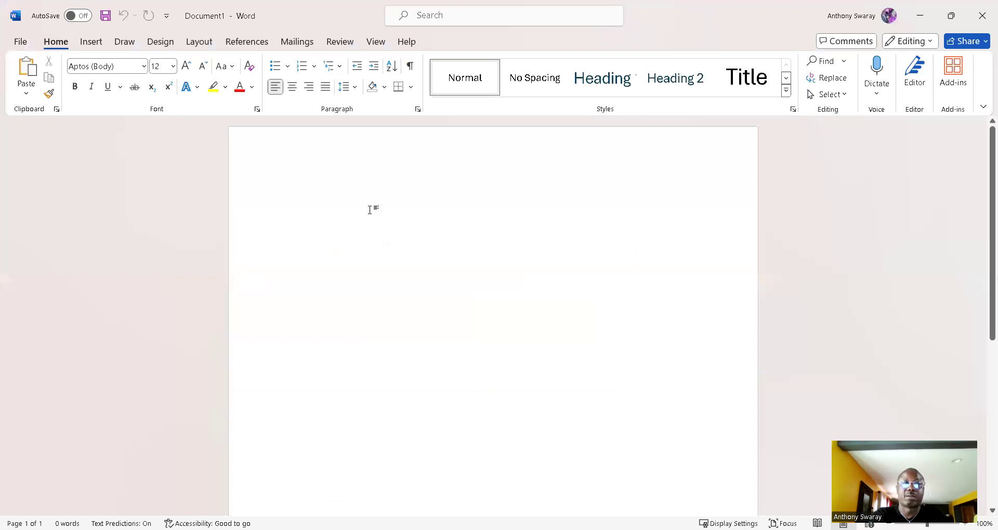
key(ctrl+v)
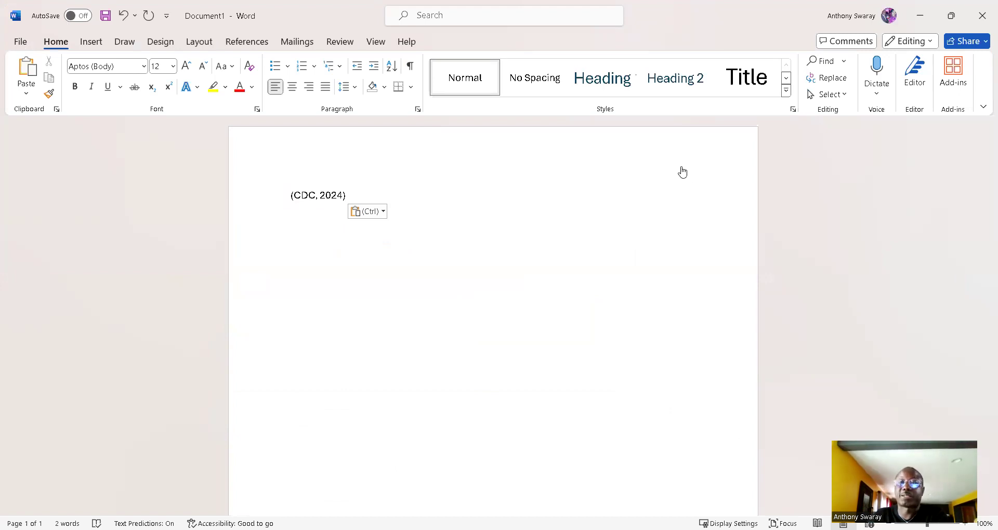
key(alt+Tab)
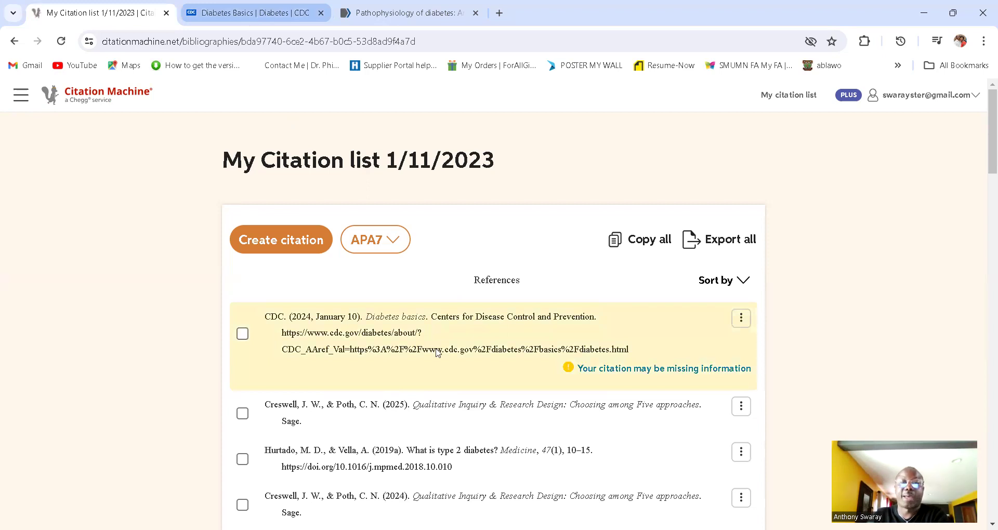
Step: Copy the full APA reference for CDC Diabetes basics and switch to Word
click(420, 312)
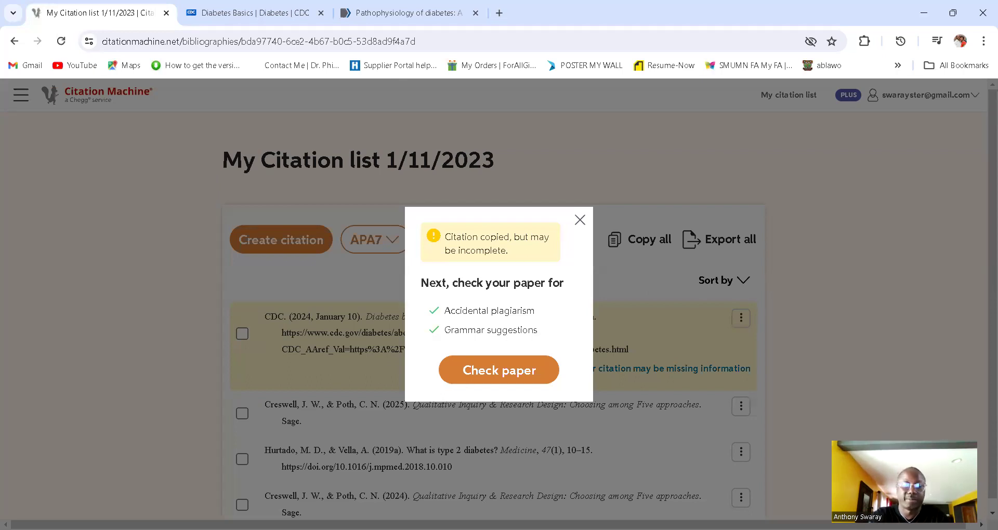
key(alt+Tab)
Step: Paste the full CDC reference below the in-text citation with 2.0 line spacing
key(ctrl+v)
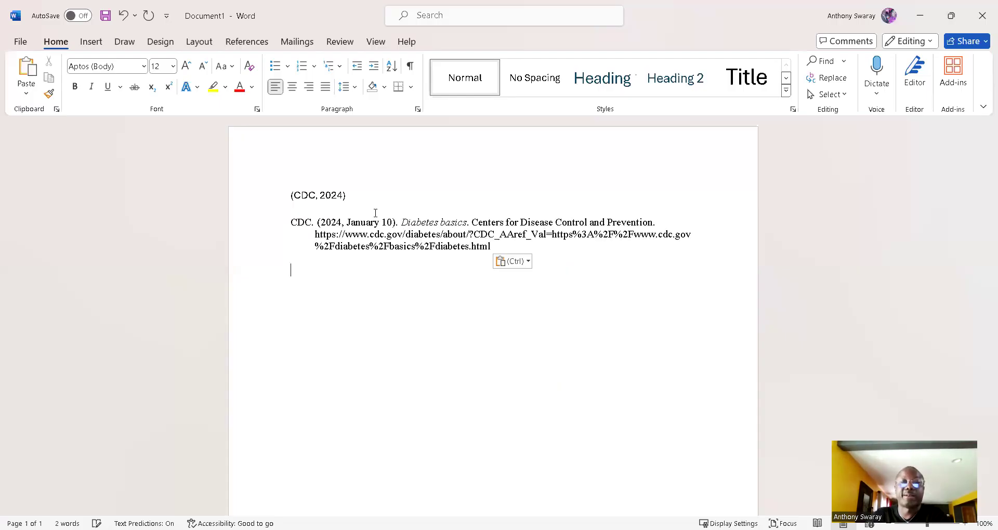
triple_click(528, 251)
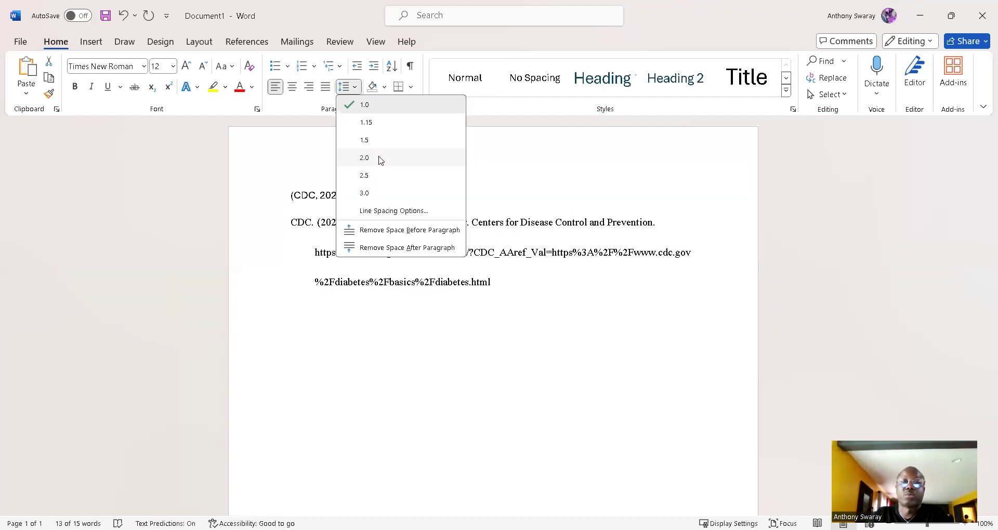
key(Escape)
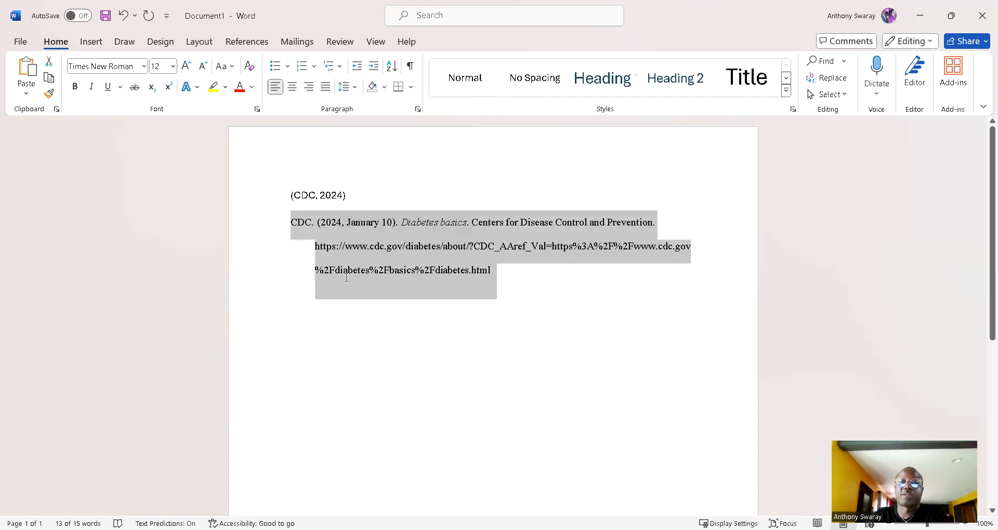
click(491, 330)
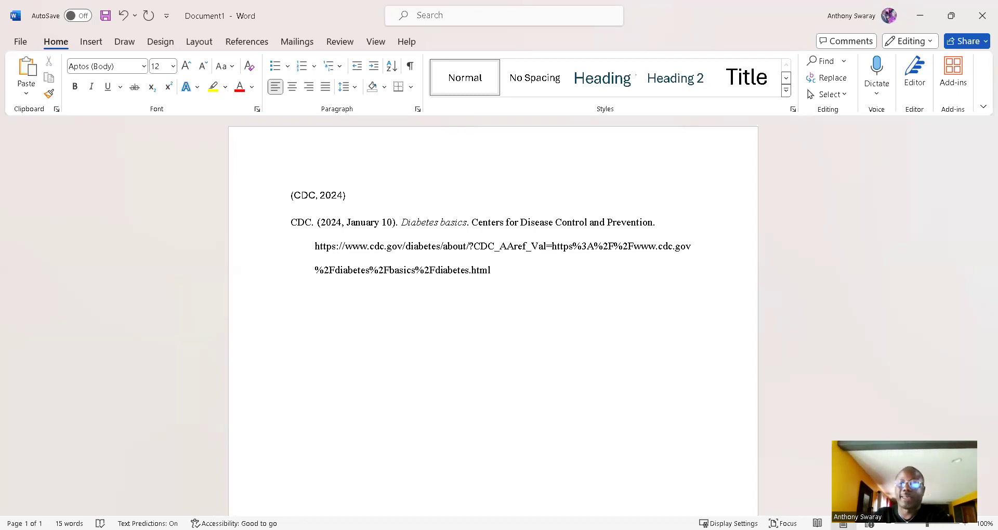
key(alt+Tab)
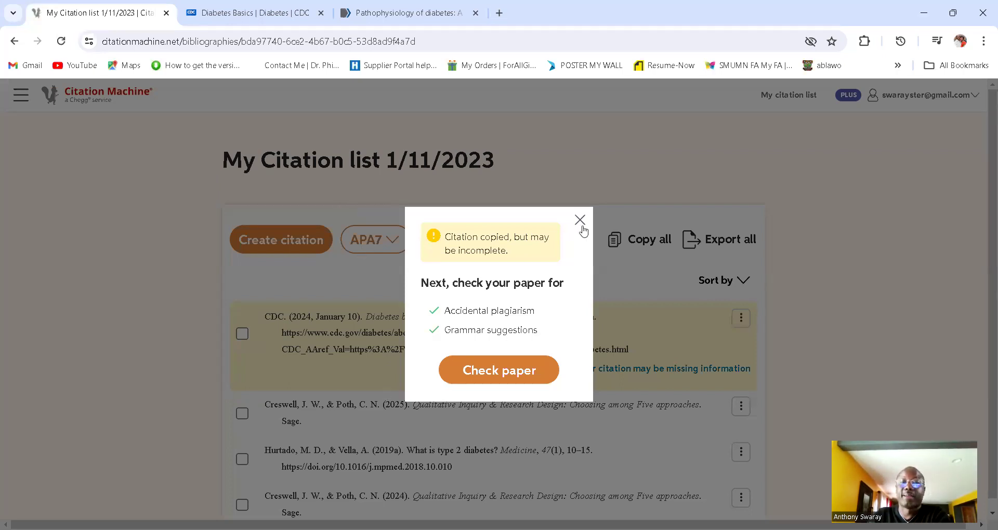
Step: Dismiss the copied notice and start a new APA citation with Book as the source type
click(345, 339)
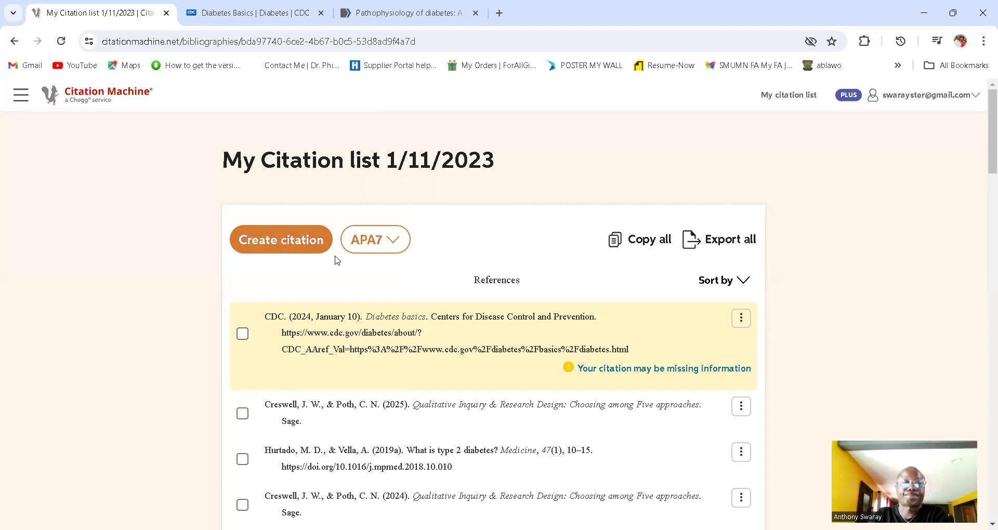
click(290, 247)
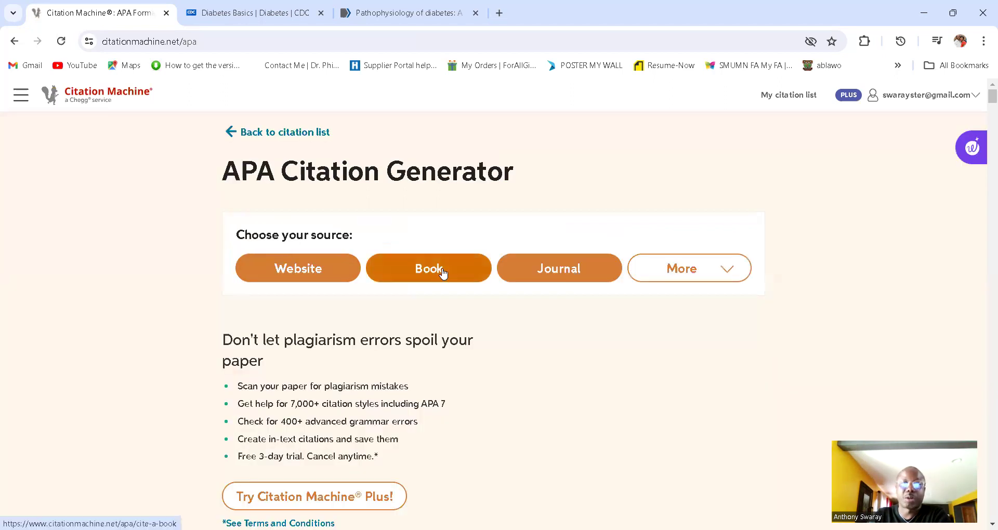
click(442, 269)
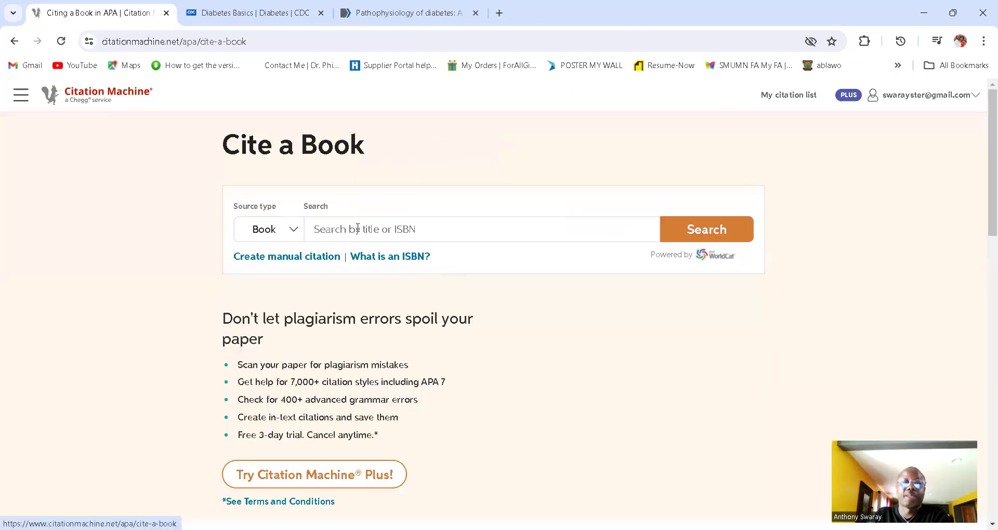
click(393, 232)
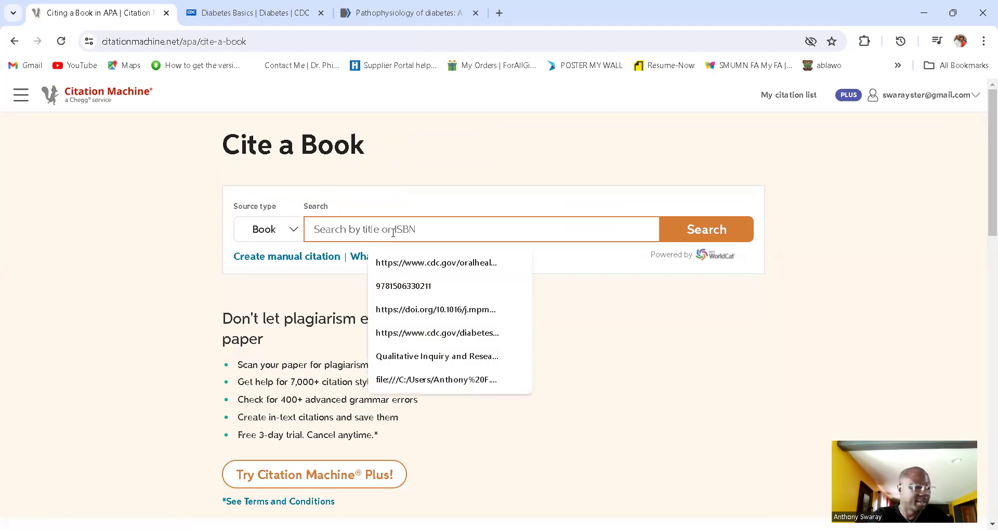
Step: Search books for 'Qualitative Inquiry and Research Design fourth edition creswell'
text(W)
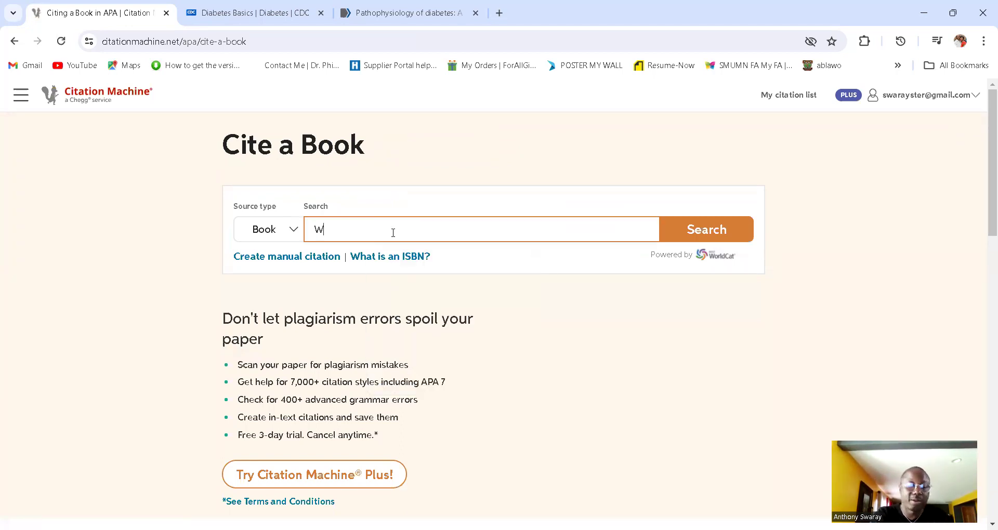
key(BackSpace)
text(Qua)
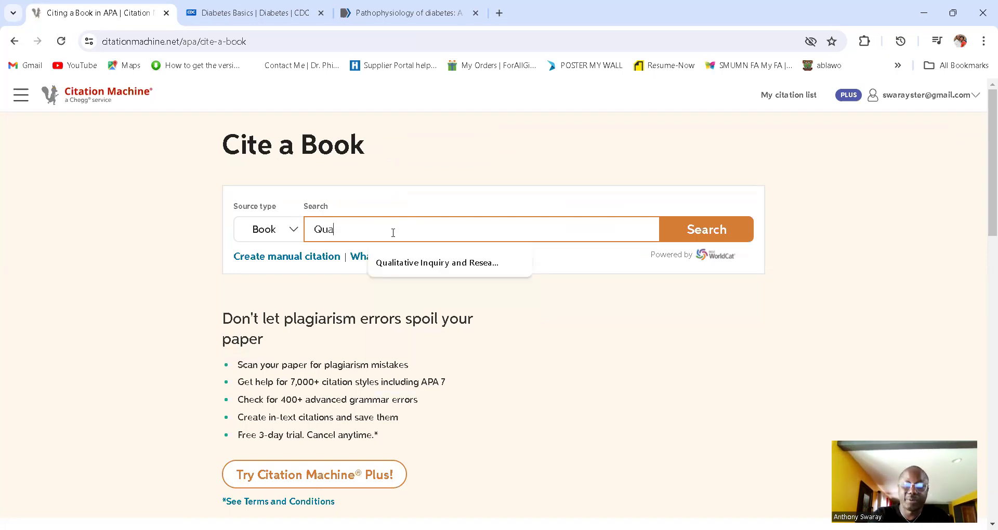
text(litati)
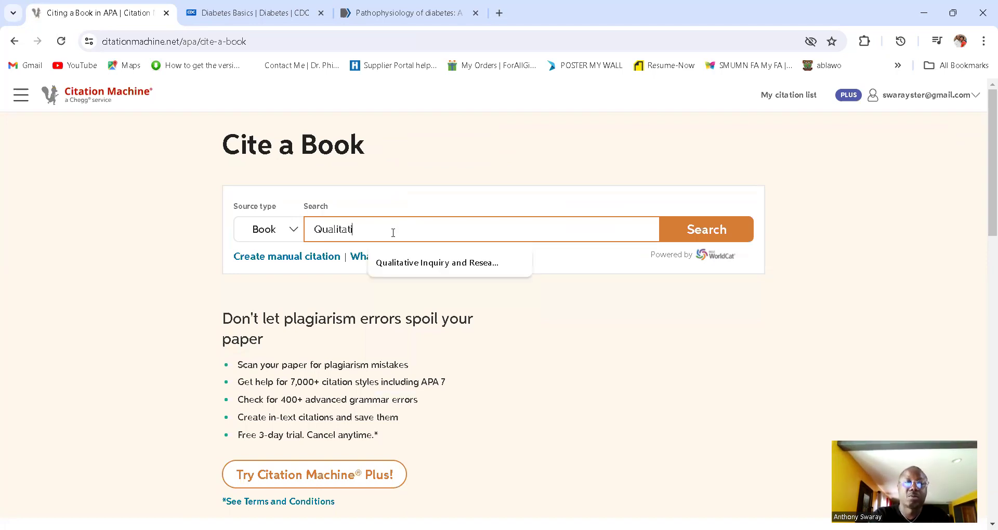
text(ve)
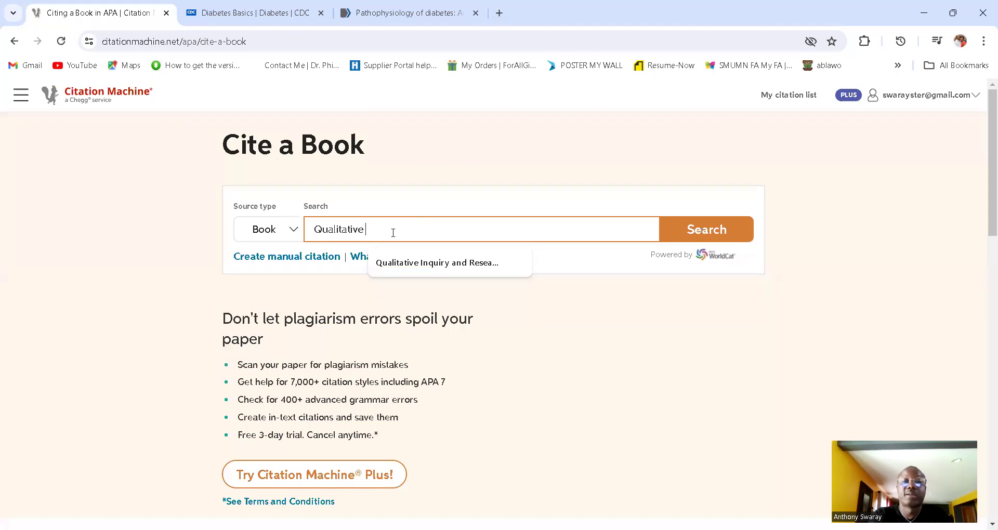
click(437, 263)
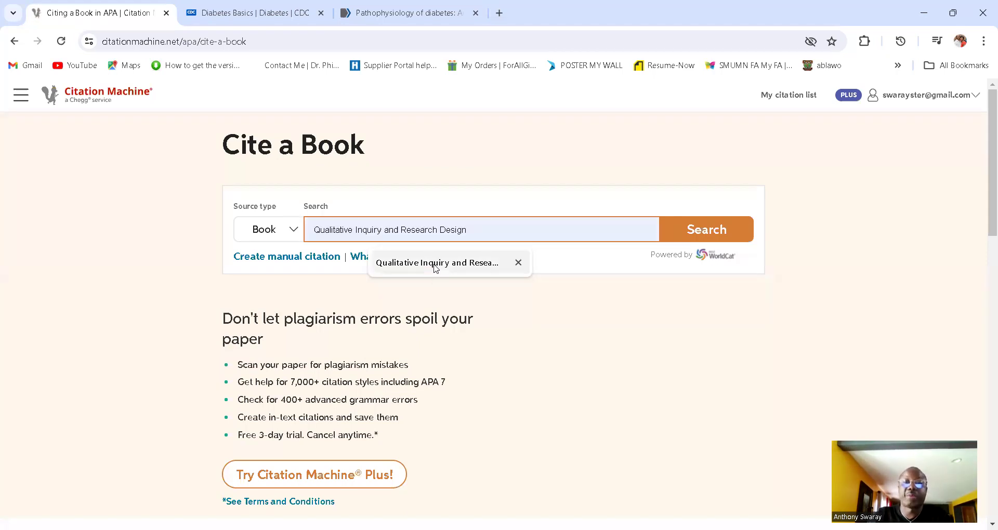
key(Return)
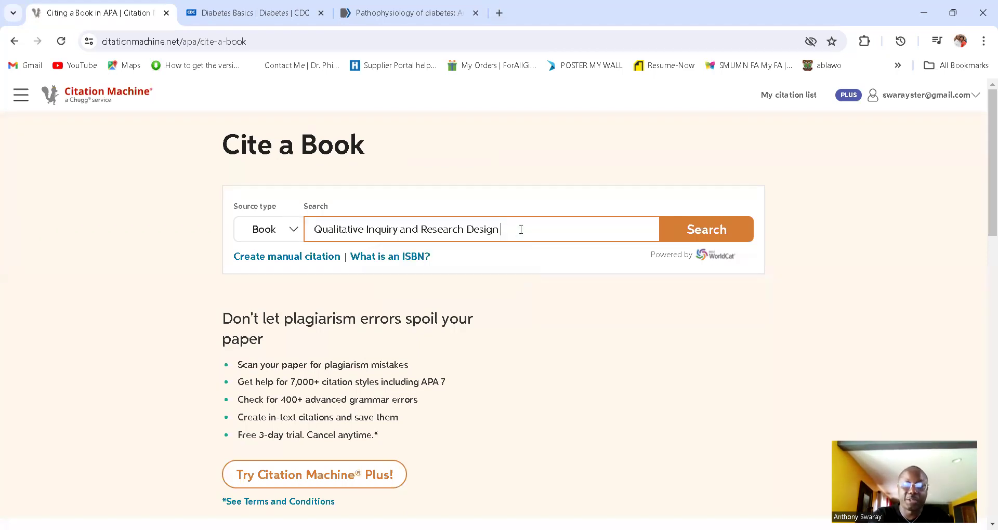
text(fourth editio)
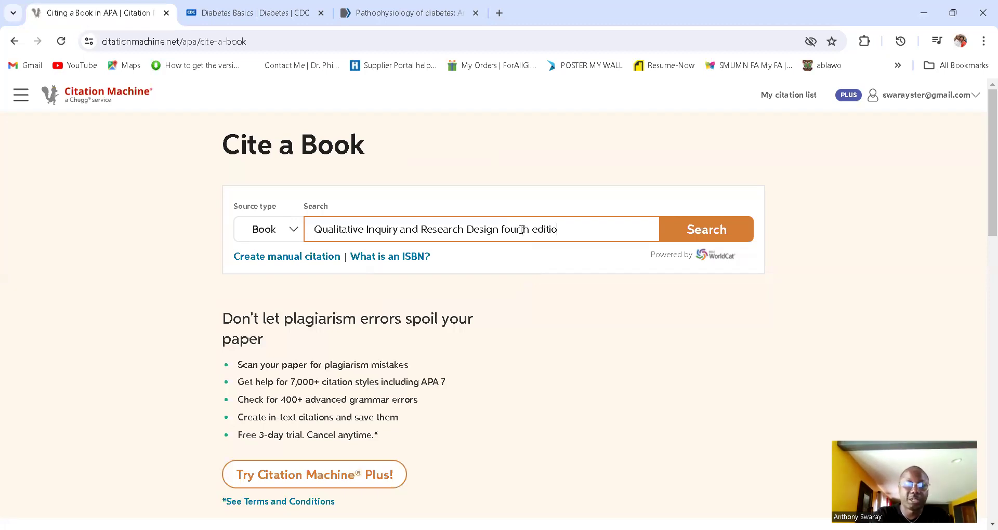
text(n )
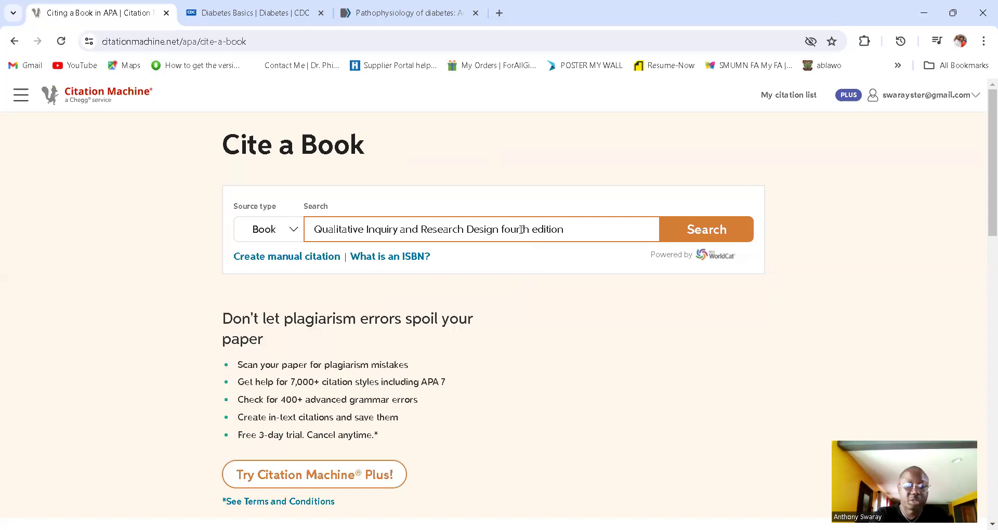
text( Cre)
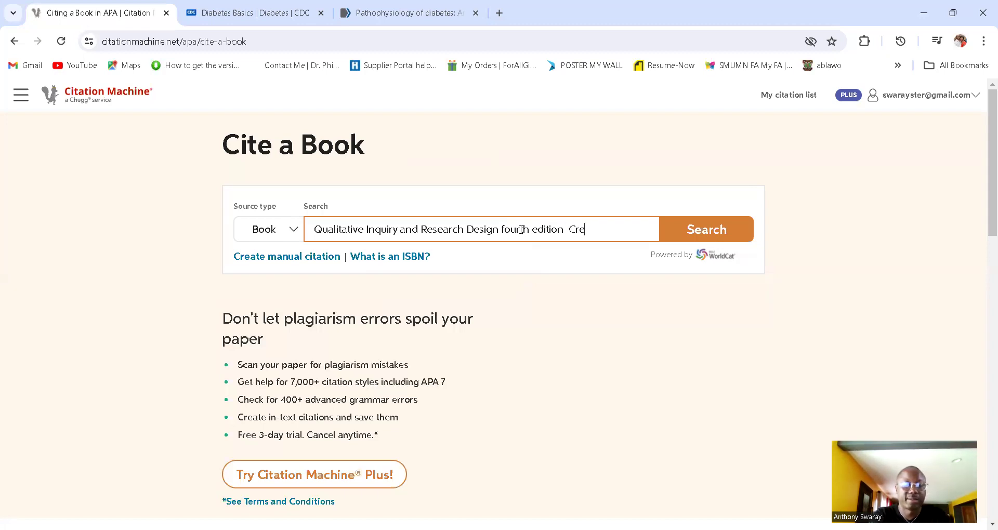
text(wess)
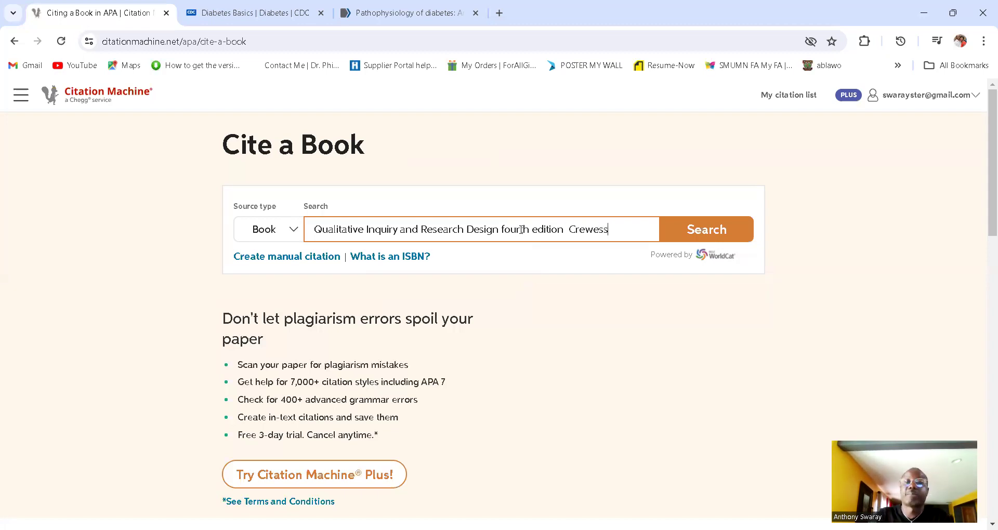
click(586, 230)
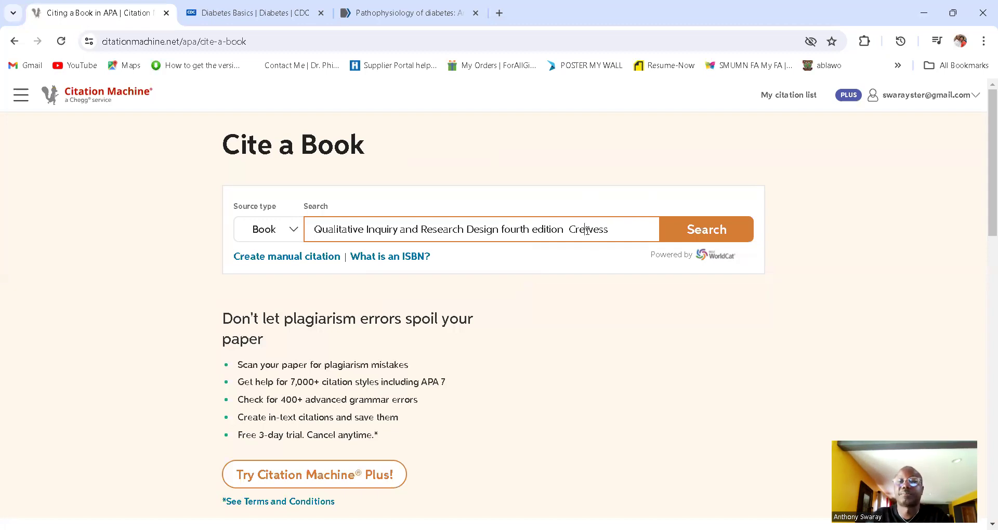
text(s)
drag(624, 229, 564, 230)
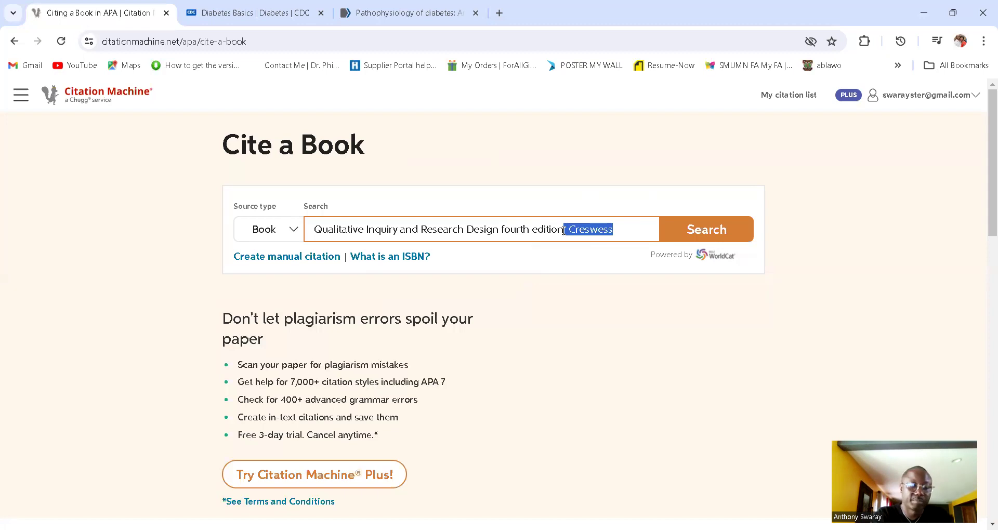
text(cre)
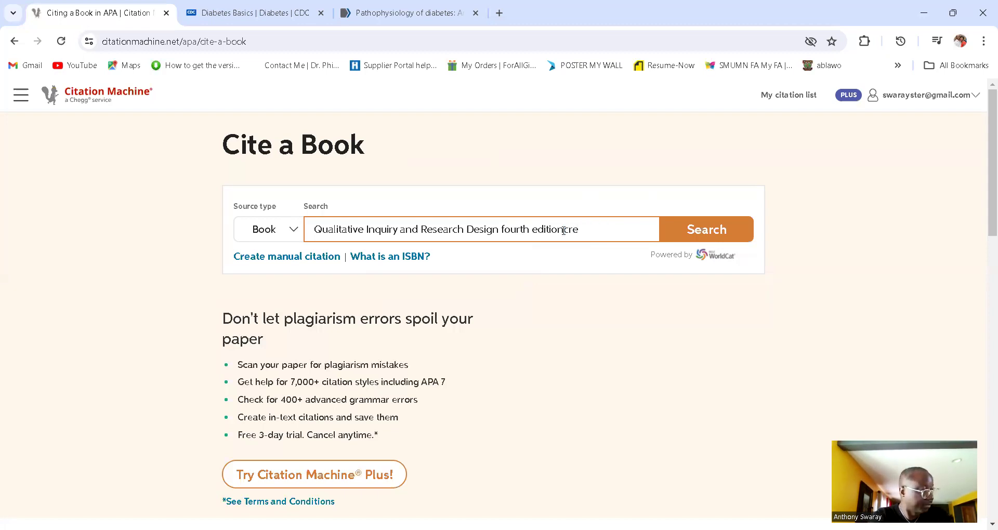
text(swell)
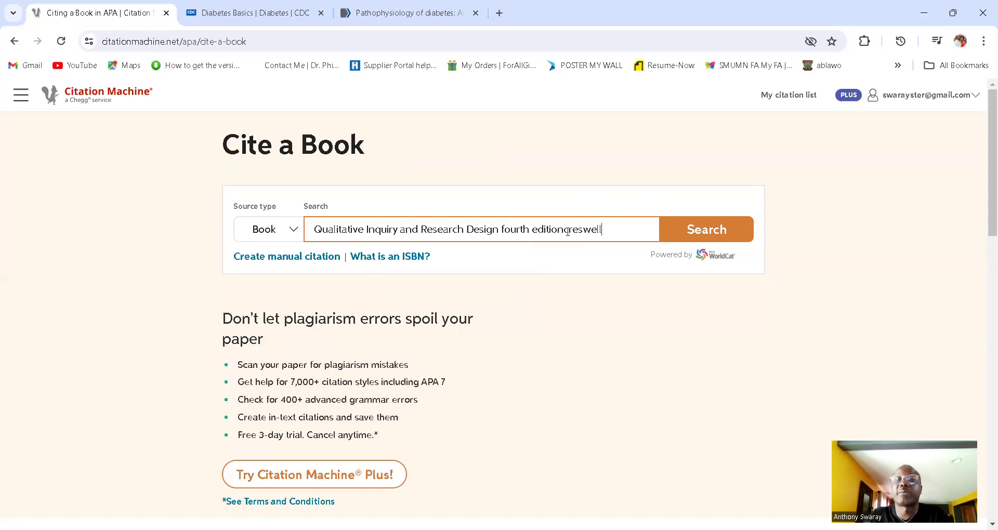
click(697, 237)
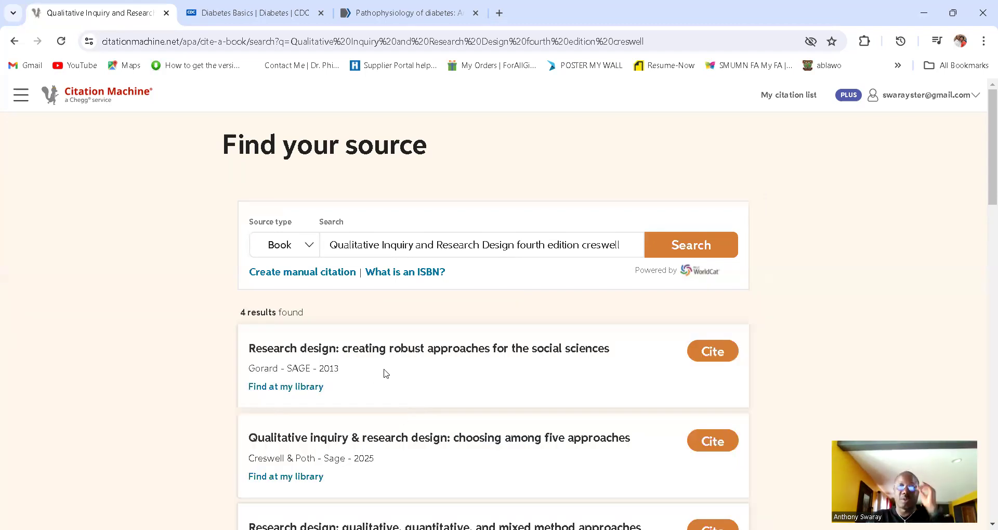
Step: Cite the Creswell & Poth 2025 result, accept its details, and complete the citation
scroll(385, 372, down, 1)
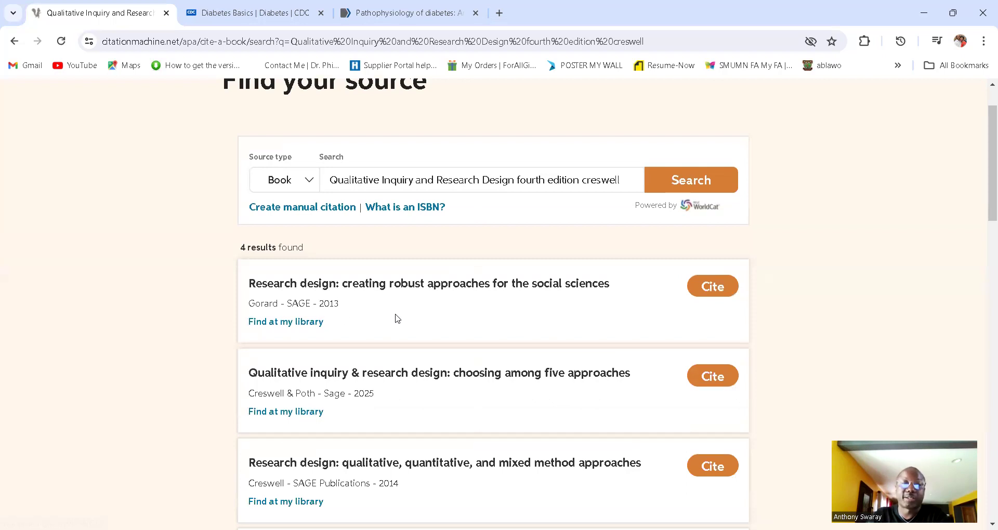
scroll(459, 338, down, 1)
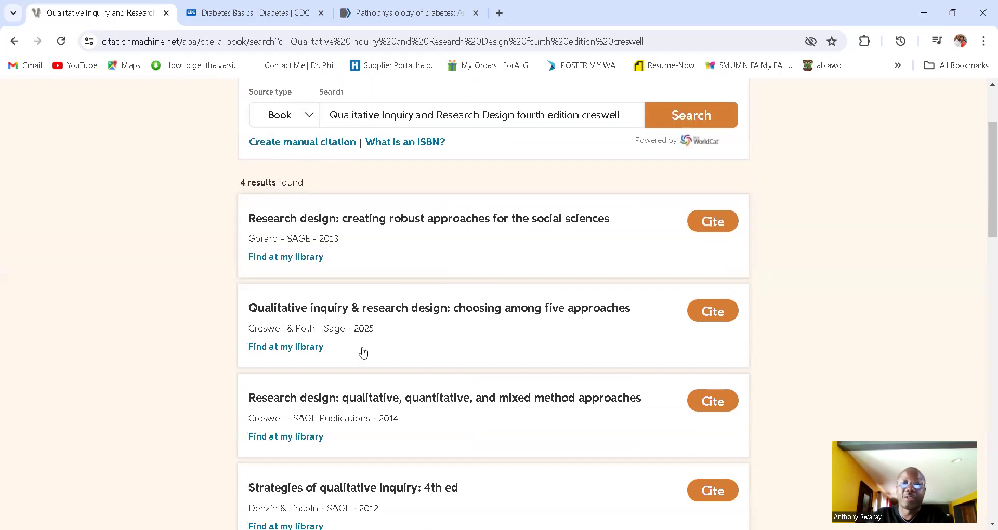
click(709, 317)
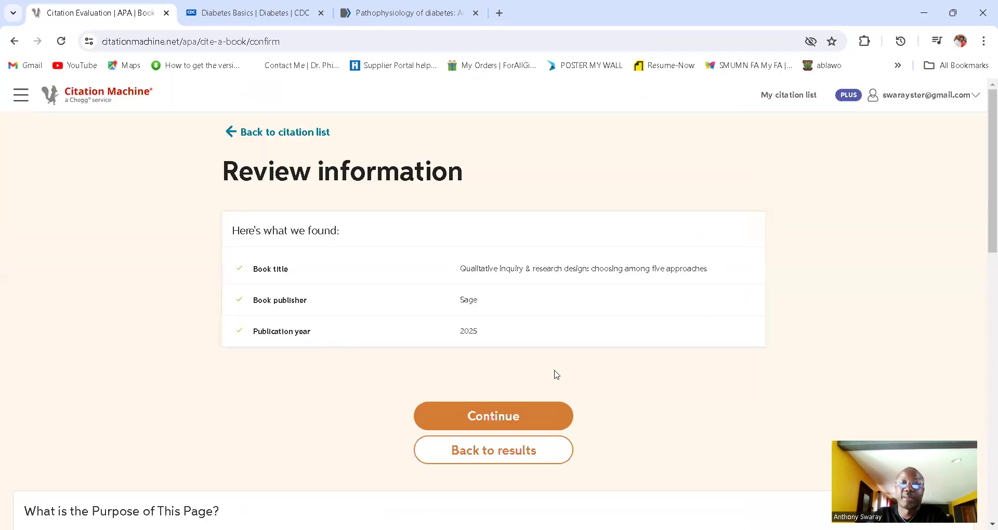
click(513, 416)
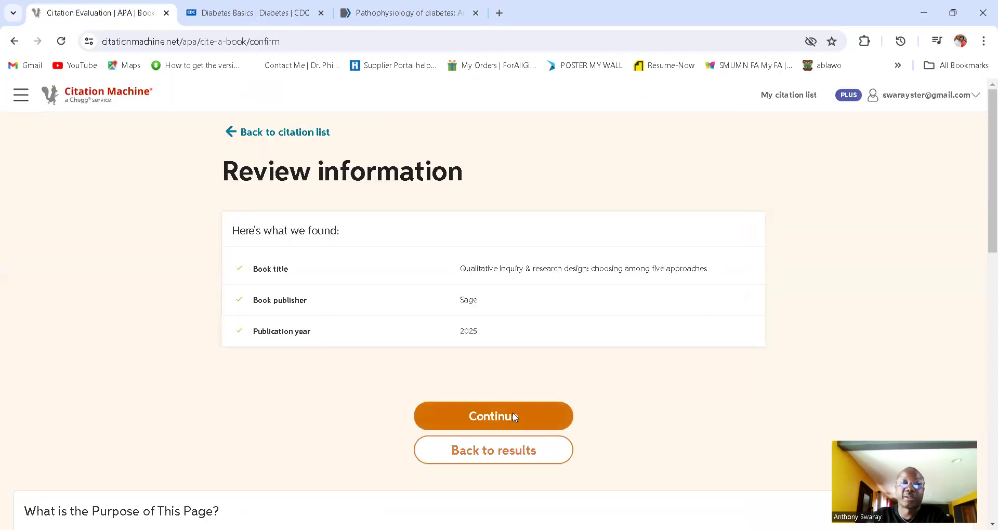
scroll(515, 417, down, 2)
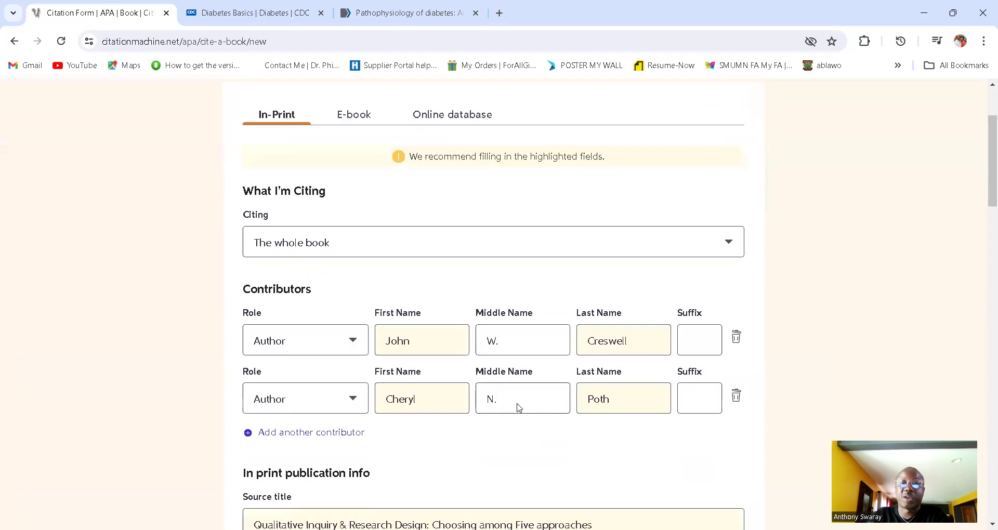
scroll(520, 408, down, 6)
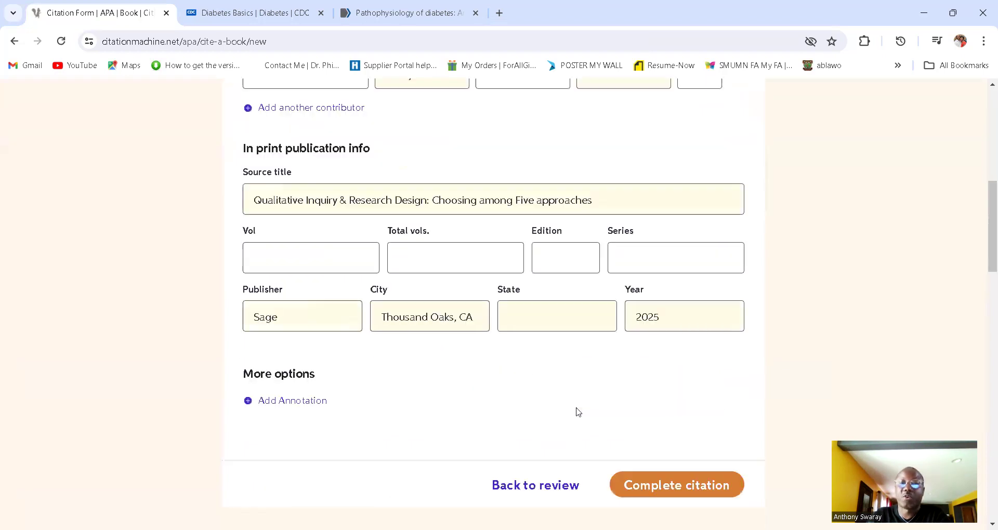
click(685, 485)
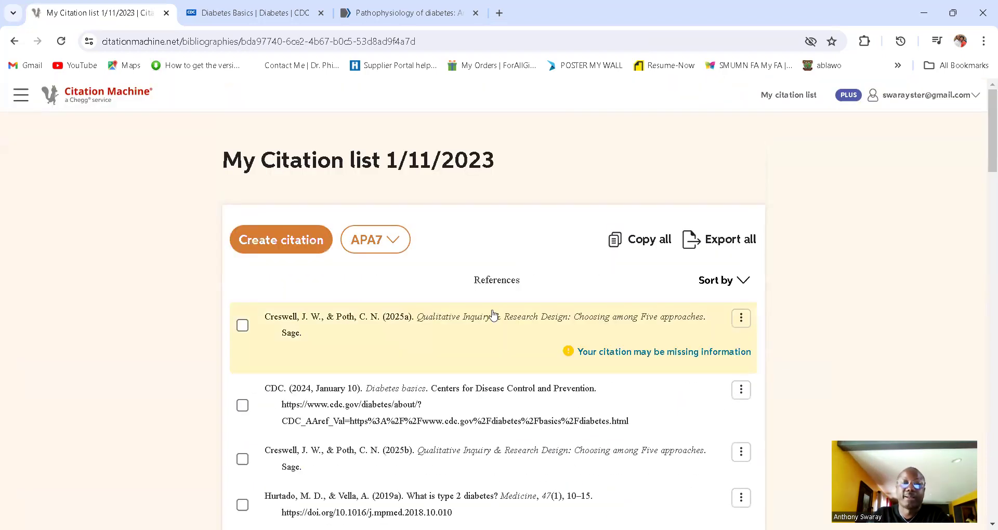
Step: Copy the new Creswell & Poth (2025a) full reference and switch to Word
mouse_move(401, 363)
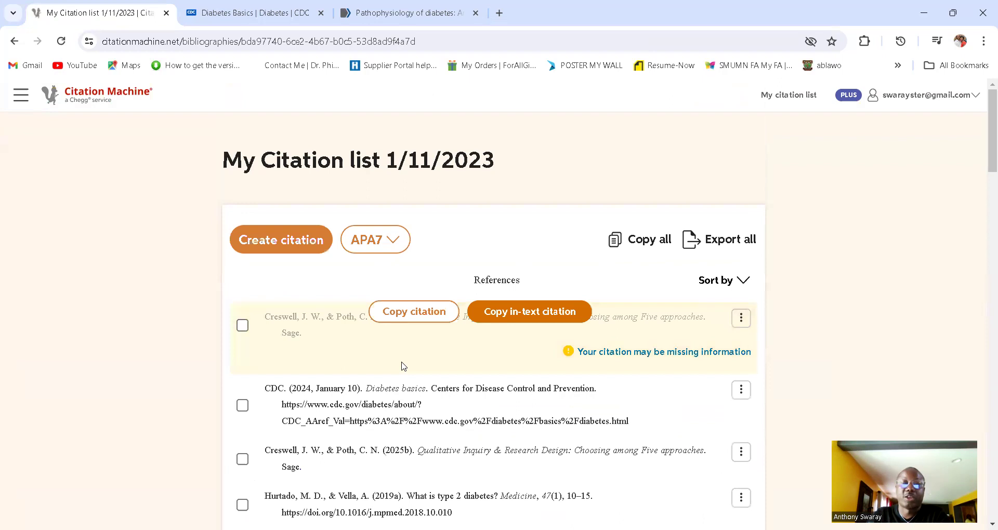
click(438, 320)
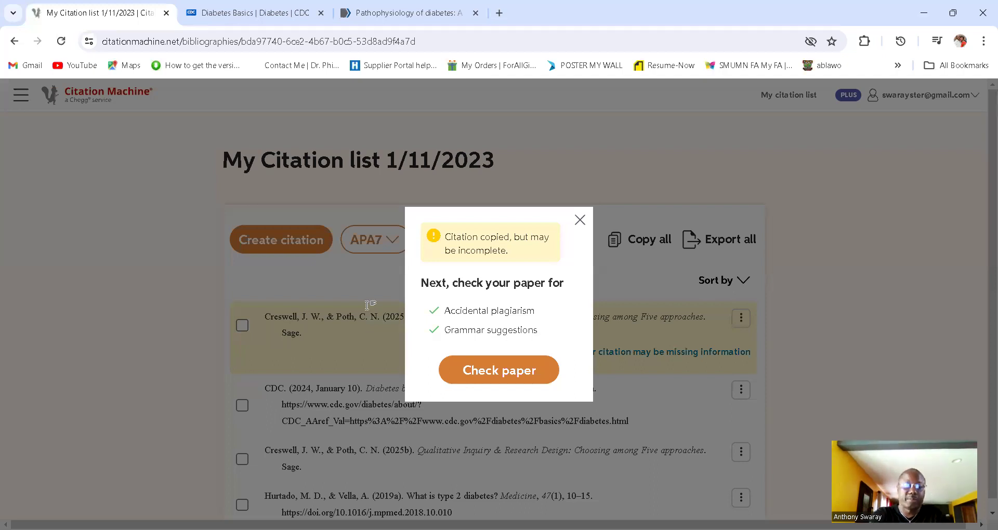
key(alt+Tab)
Step: Paste the Creswell & Poth reference under the CDC entry and give it 2.0 line spacing
text(Creswell, J. W., & Poth, C. N. (2025a). Qualitative Inquiry & Research Design: Choosing among Five approaches. Sage.)
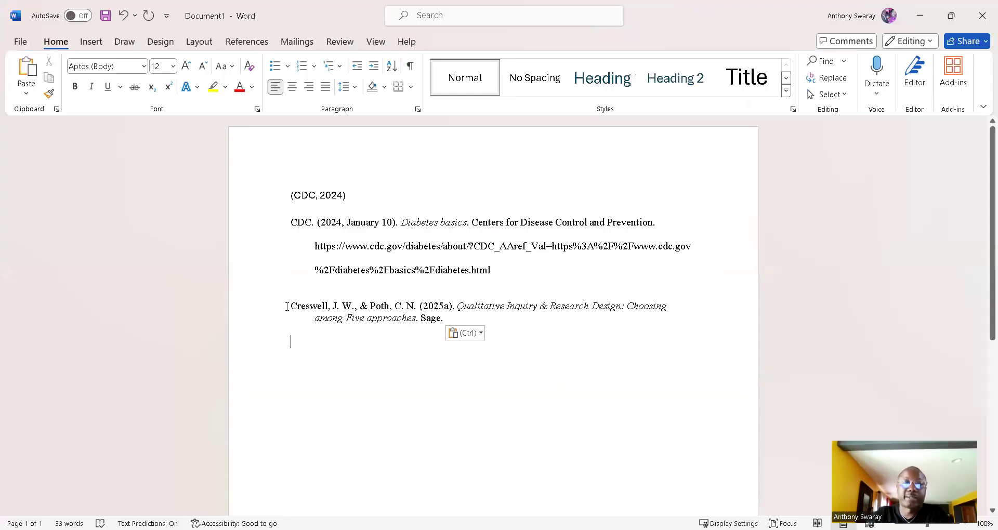
drag(290, 305, 503, 336)
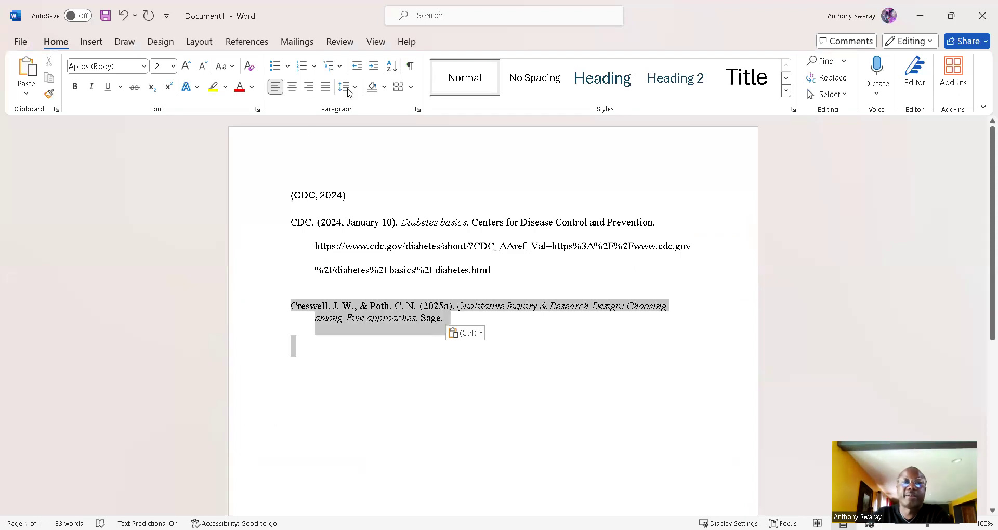
click(353, 89)
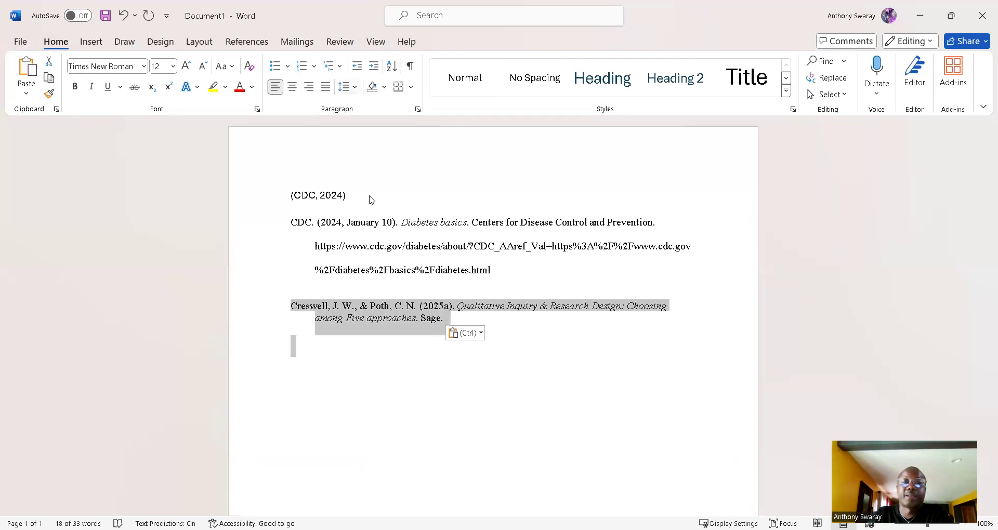
click(338, 454)
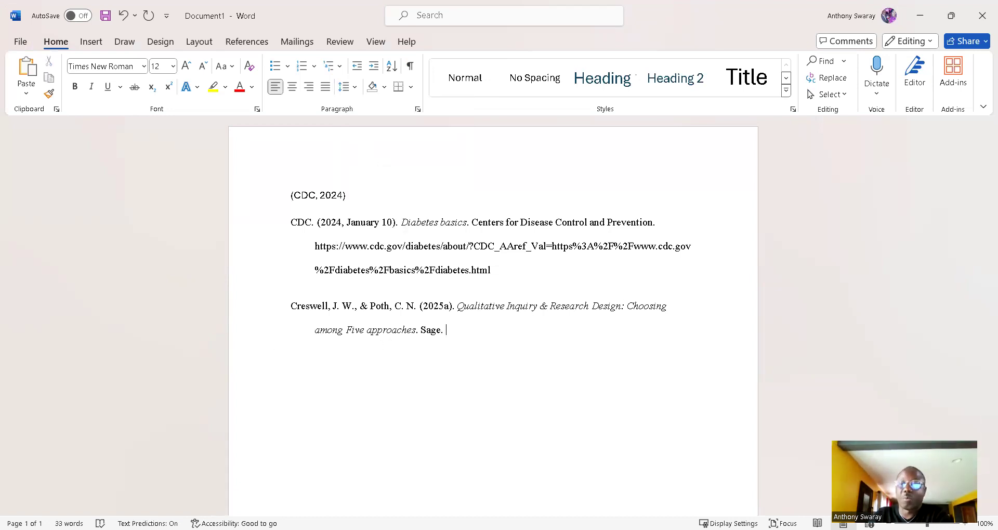
key(alt+Tab)
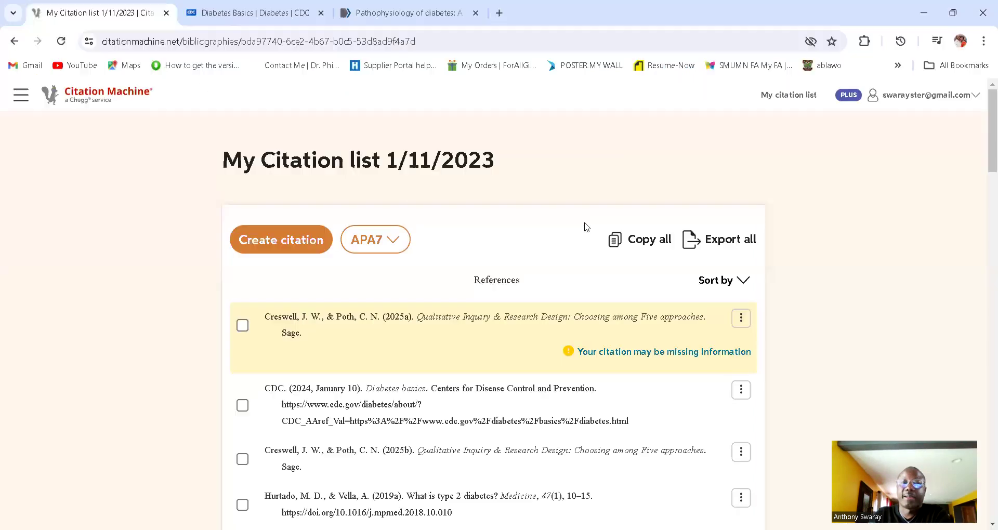
Step: Copy (Creswell & Poth, 2025) and paste it on its own line below the Word reference
click(537, 314)
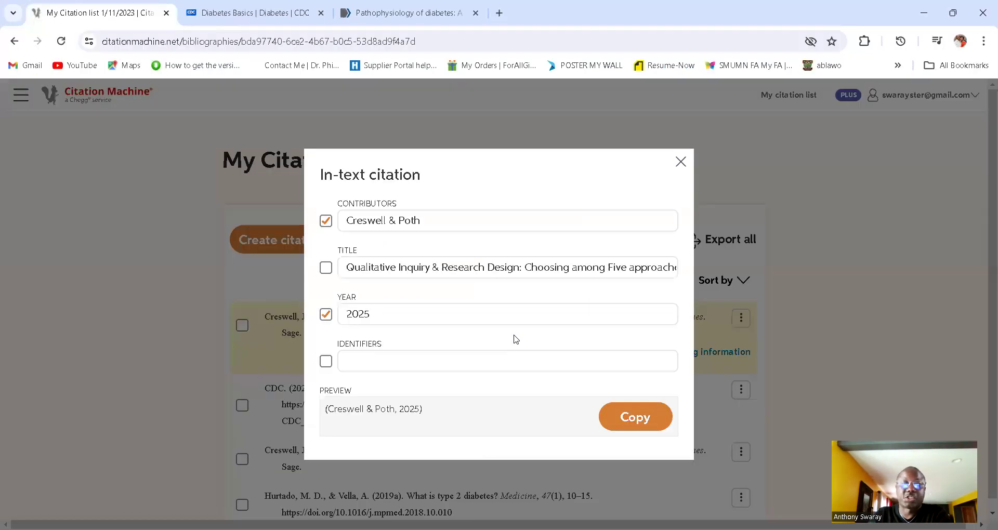
click(622, 416)
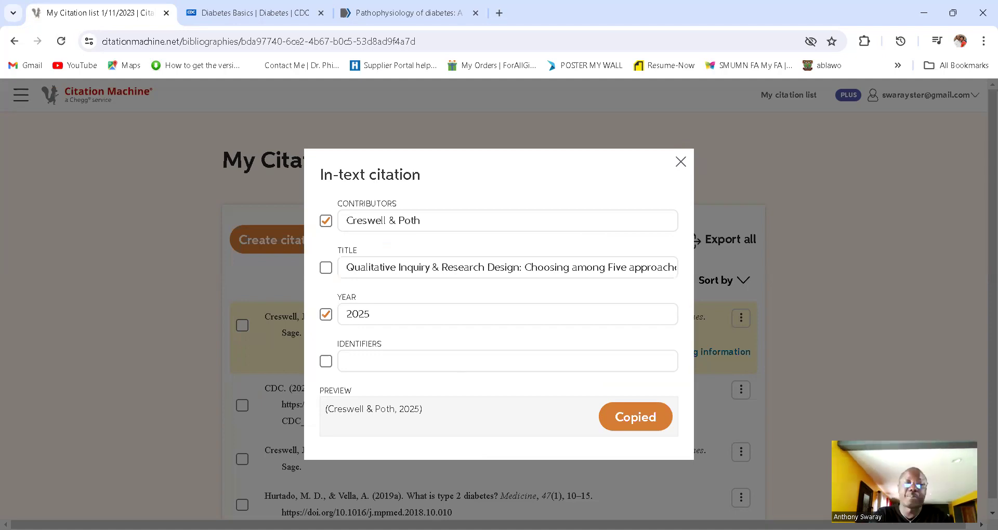
key(alt+Tab)
key(ctrl+v)
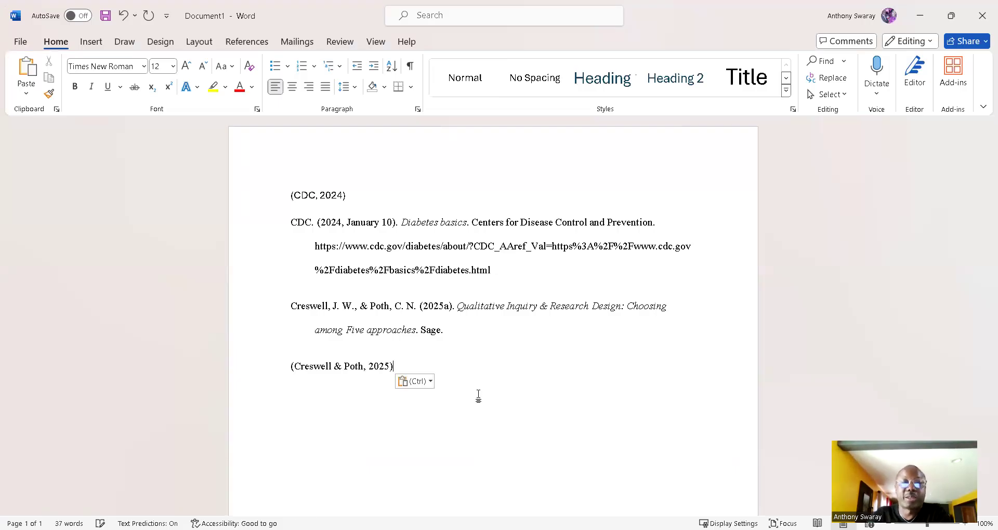
key(Return)
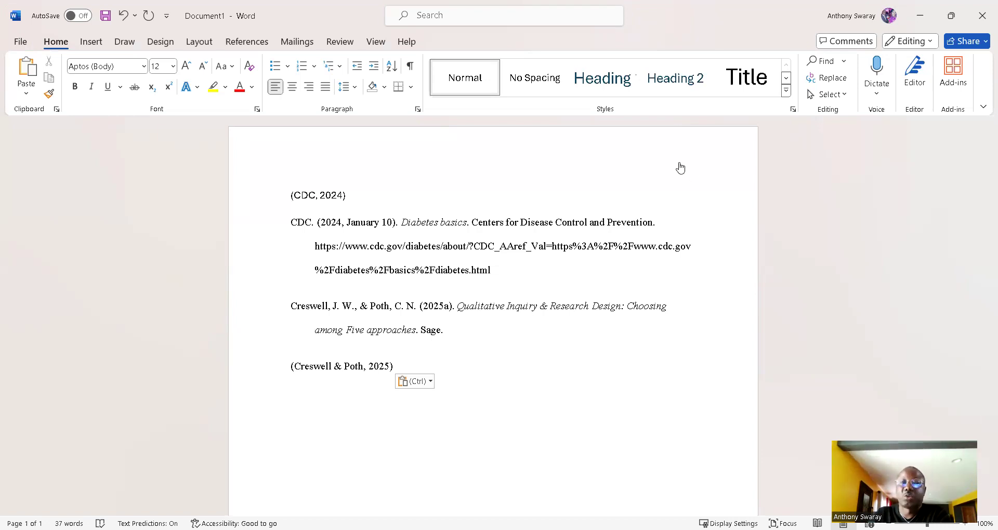
key(alt+Tab)
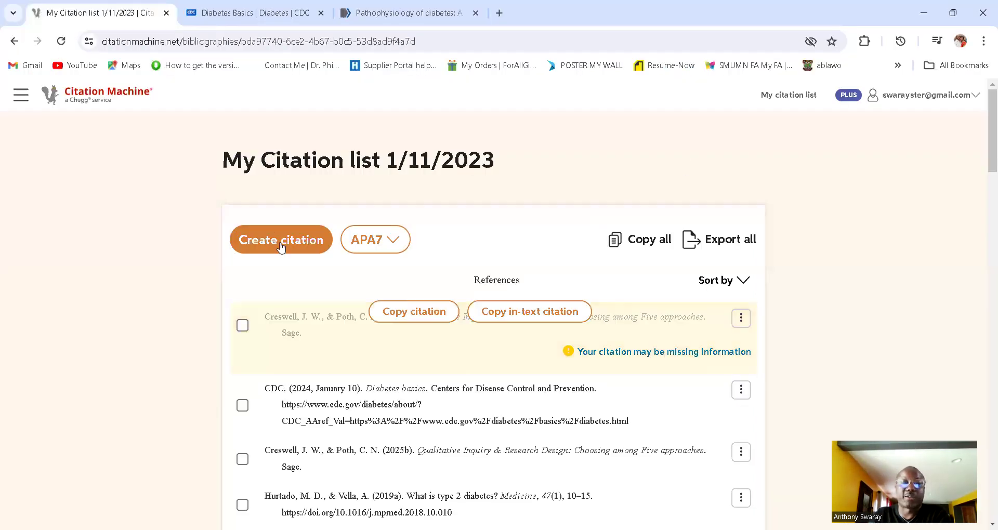
Step: Start a new citation and select DOI 10.4103/ajm.ajm_53_20 on the Pathophysiology of diabetes article
click(280, 240)
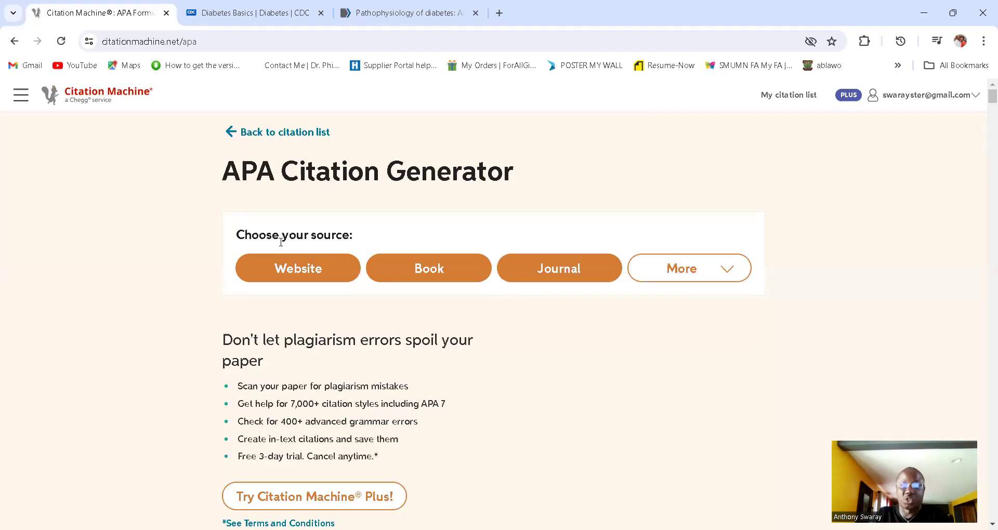
click(367, 16)
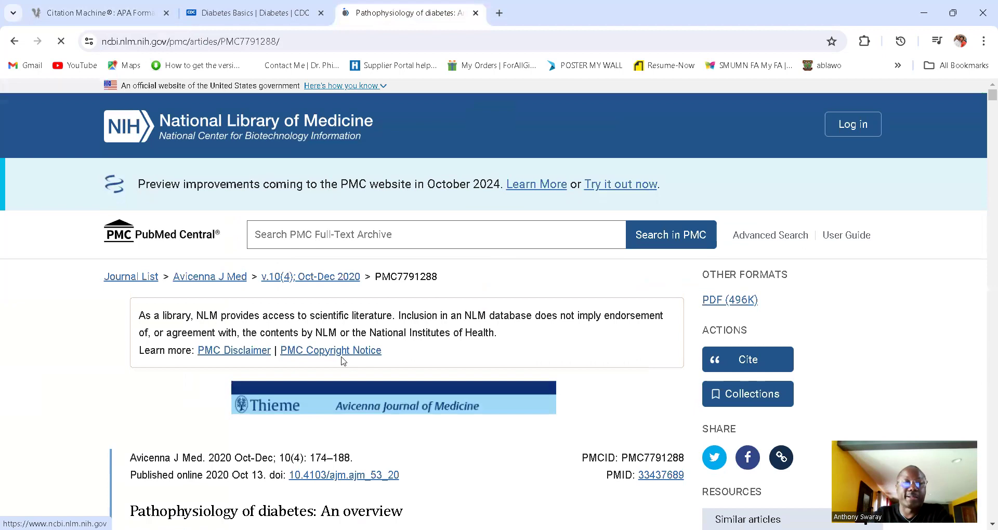
scroll(409, 326, down, 1)
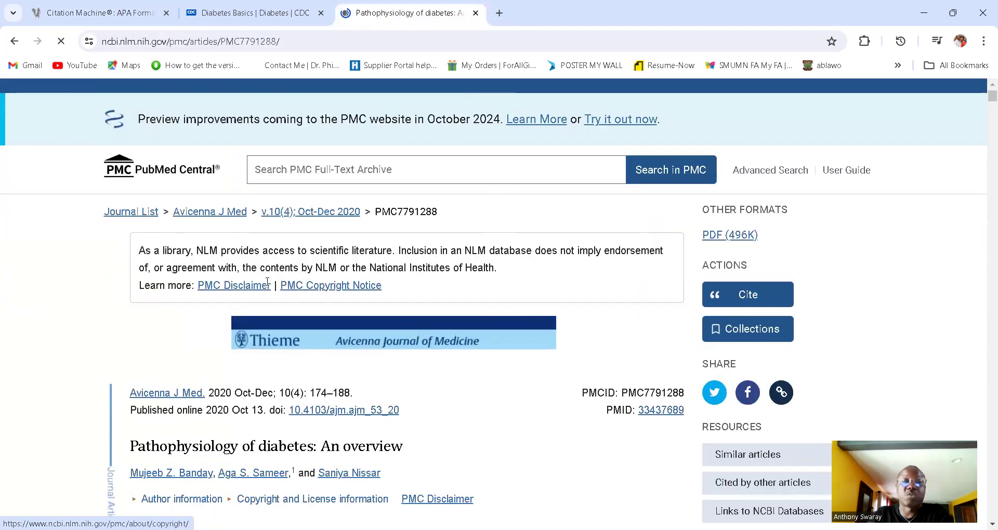
scroll(406, 284, down, 2)
drag(399, 281, 269, 280)
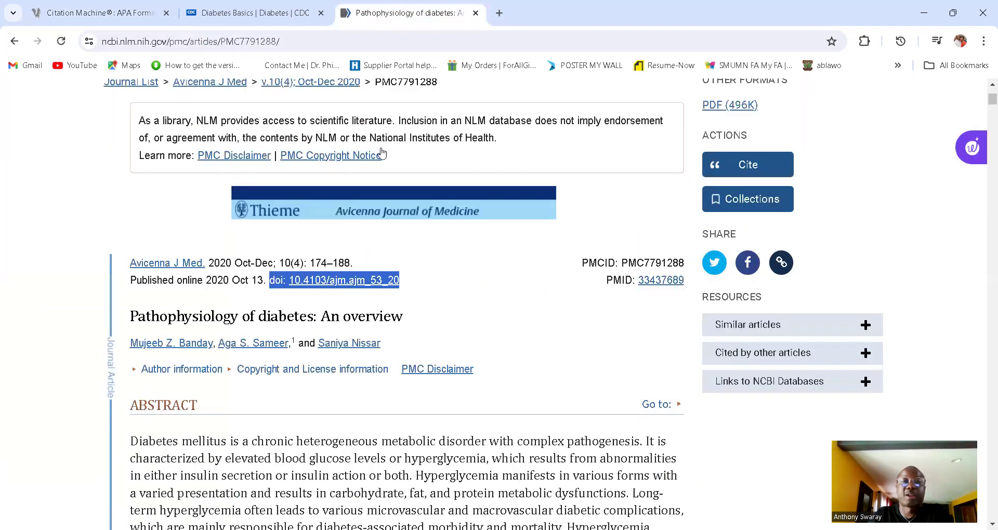
click(138, 19)
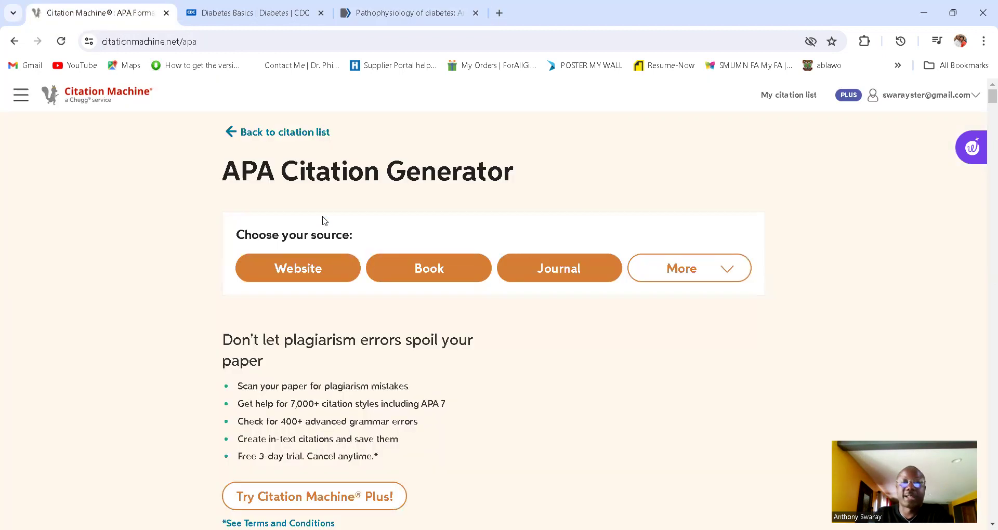
Step: Cite the journal article 'Pathophysiology of diabetes: An overview' (2020) by searching its DOI
click(574, 268)
click(401, 229)
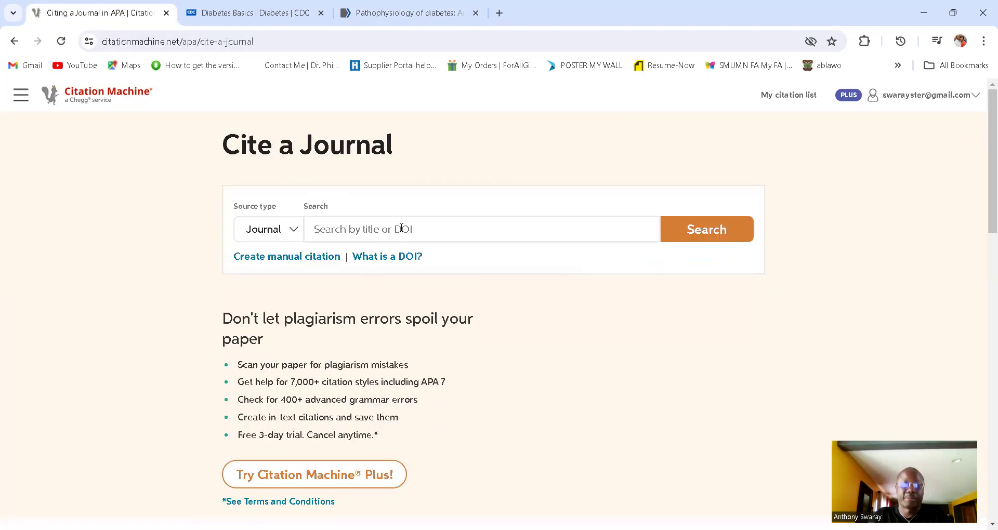
key(ctrl+v)
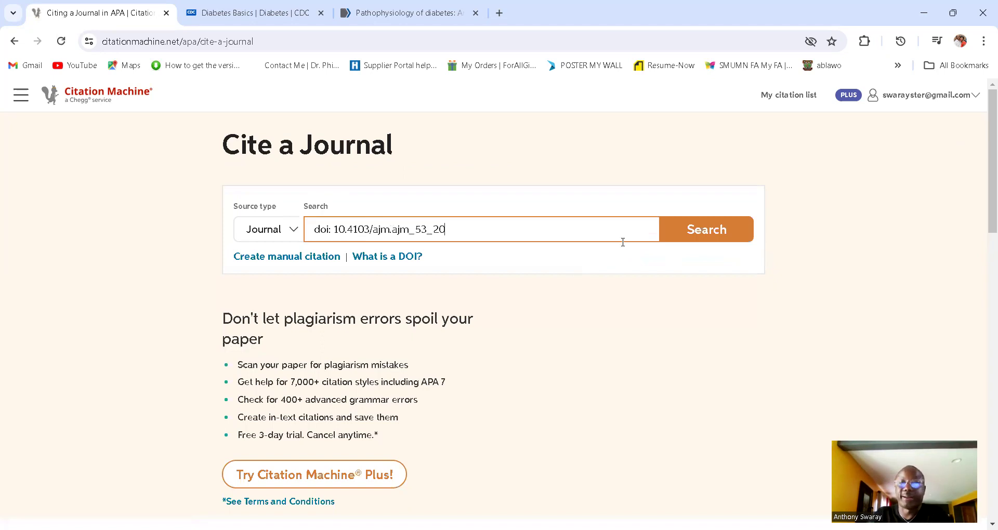
click(702, 233)
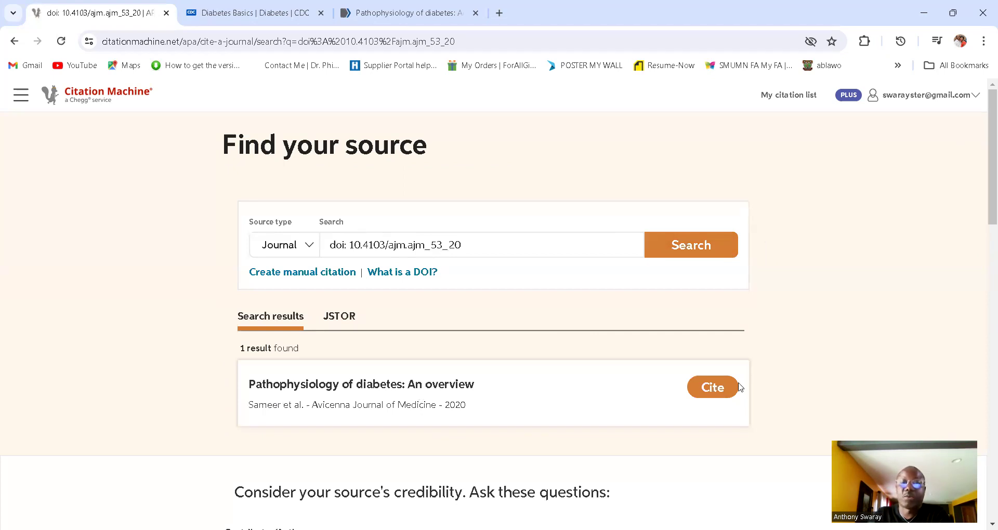
click(714, 390)
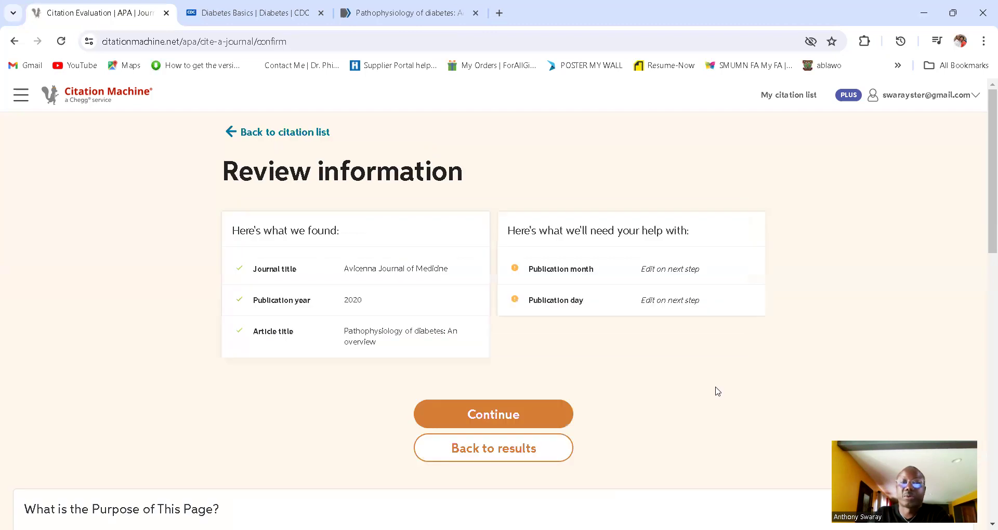
click(517, 415)
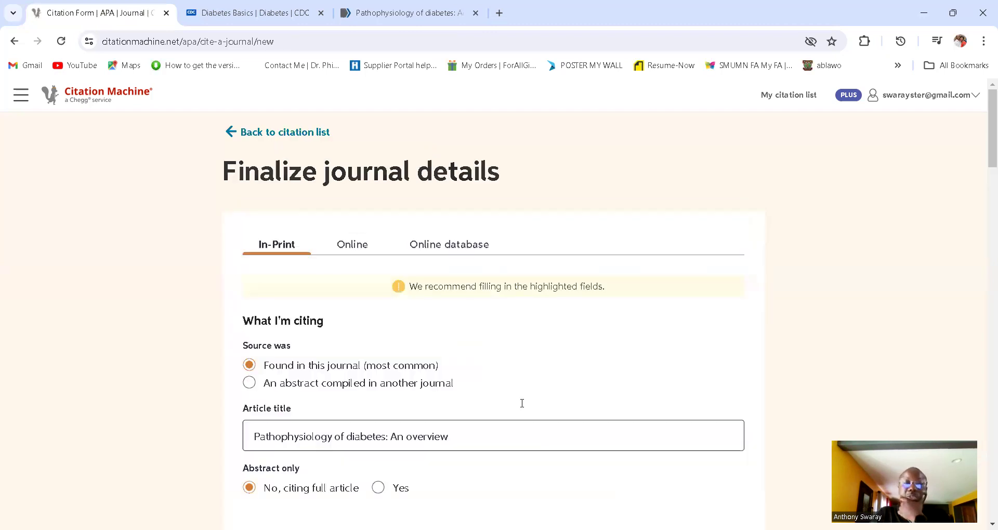
scroll(444, 270, down, 1)
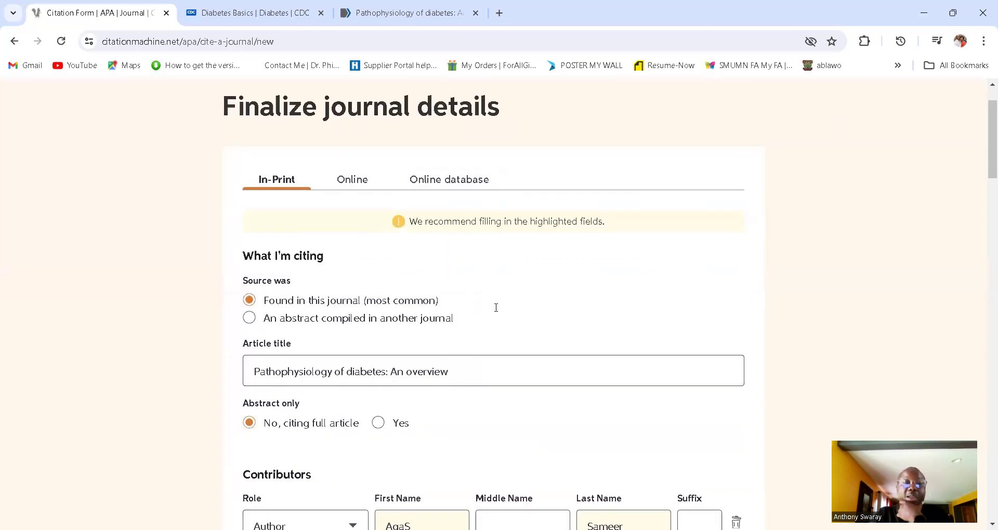
scroll(483, 314, down, 2)
scroll(450, 345, down, 1)
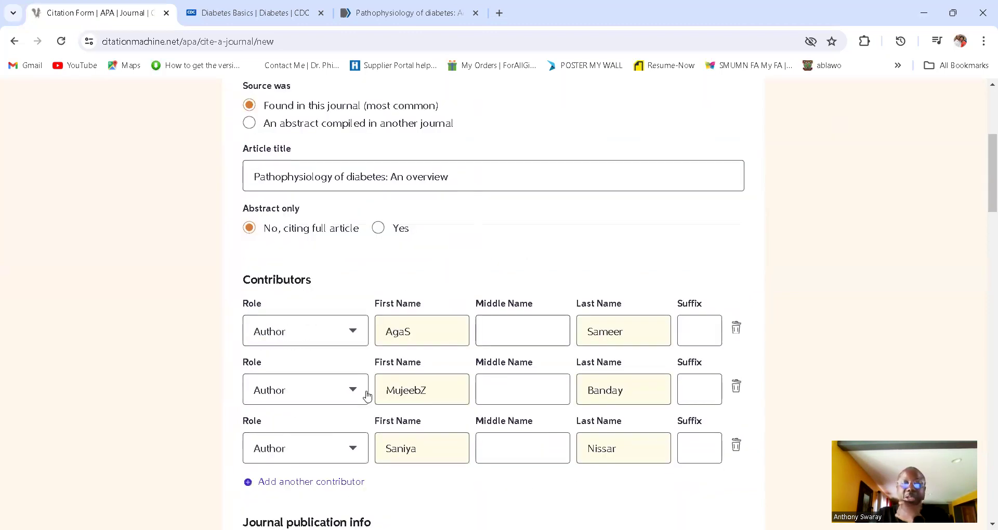
scroll(367, 397, down, 4)
scroll(524, 407, down, 4)
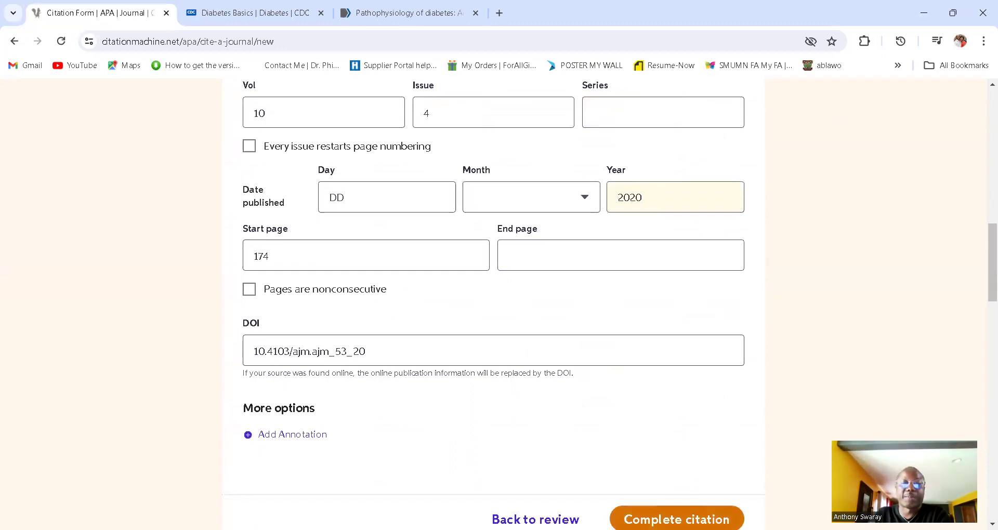
click(677, 518)
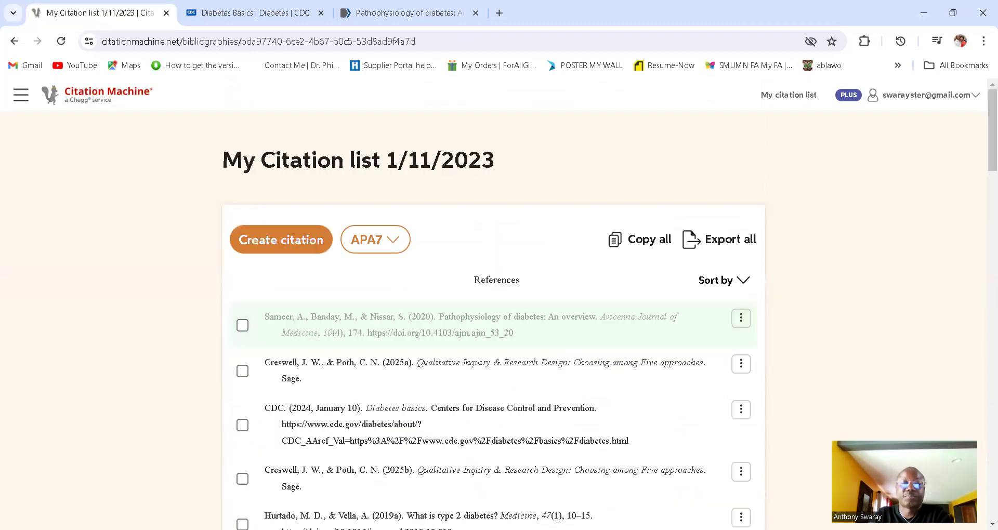
Step: Copy the full Sameer, Banday & Nissar (2020) reference from the citation list
mouse_move(503, 324)
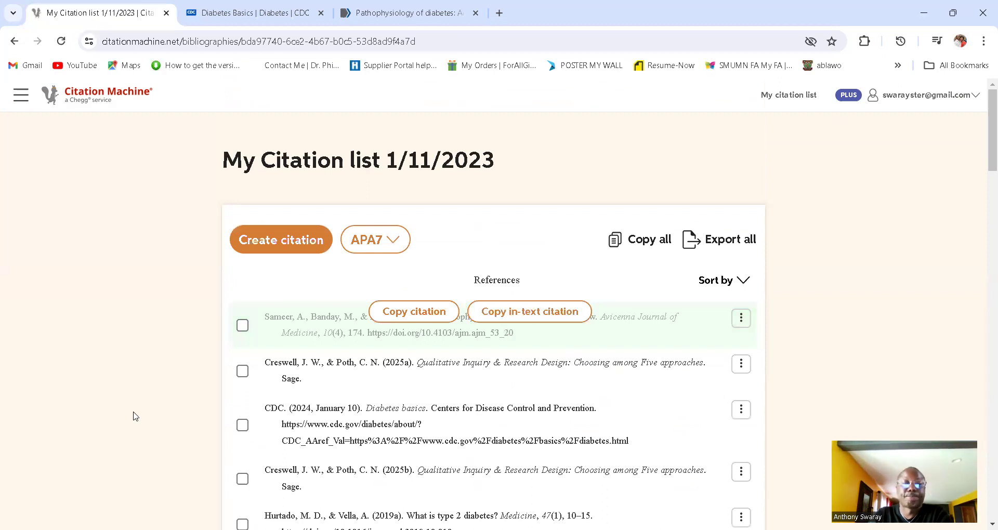
mouse_move(429, 334)
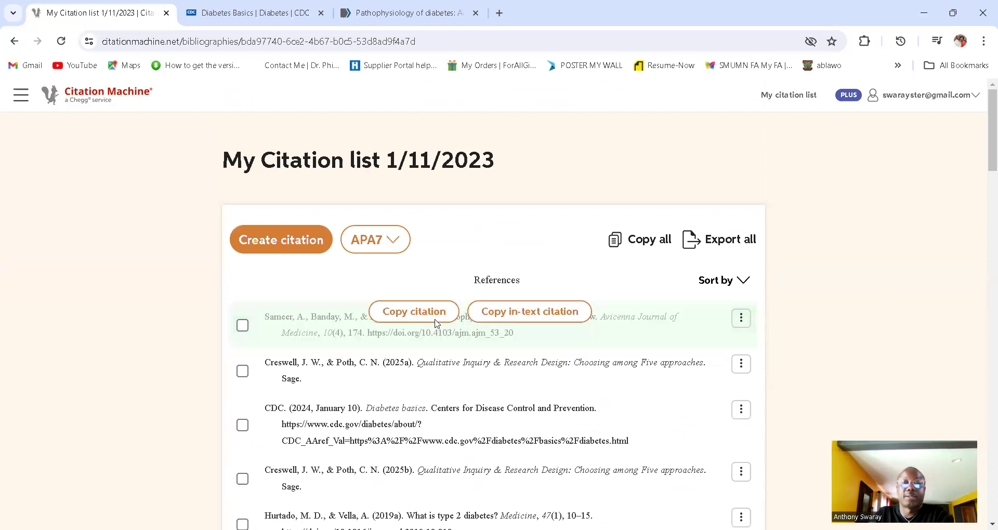
click(415, 322)
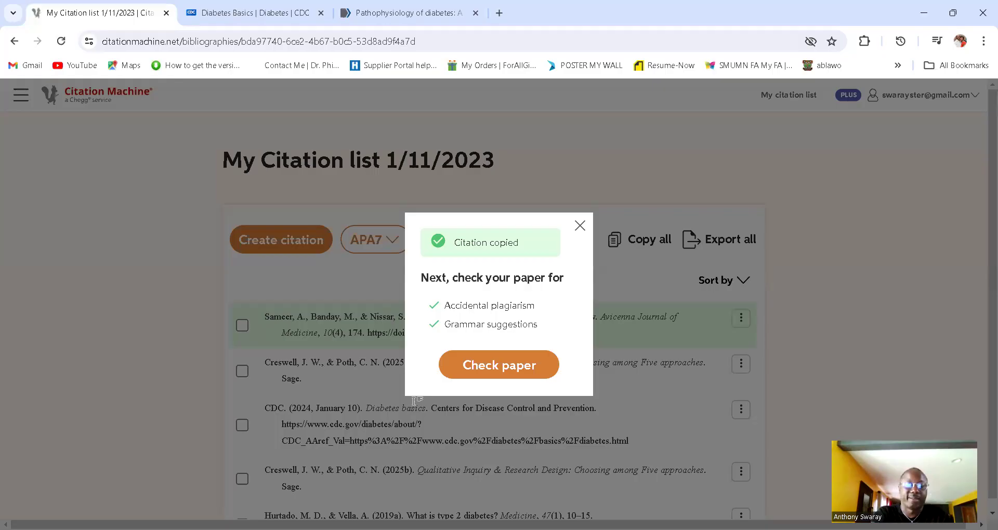
Step: Paste the Sameer et al. (2020) reference below Creswell & Poth and double-space it
key(alt+Tab)
key(ctrl+v)
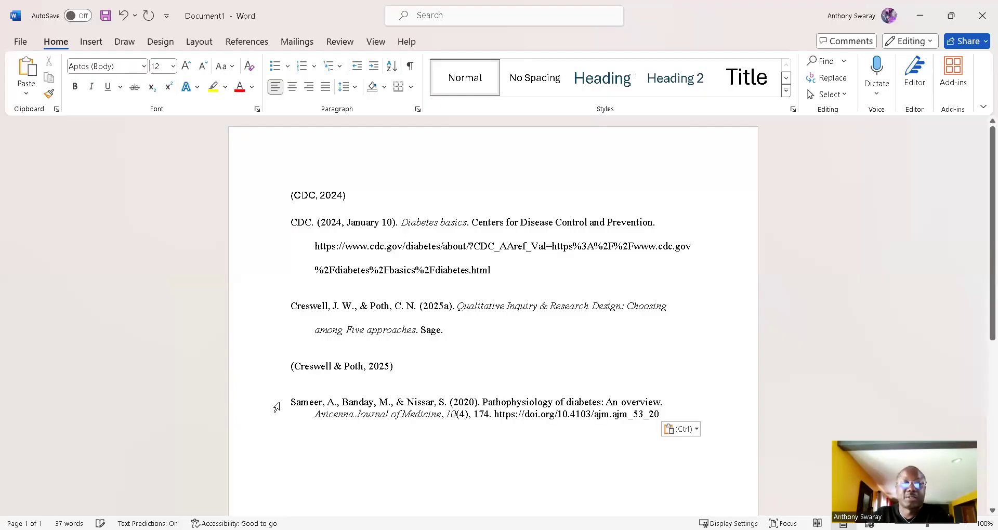
triple_click(617, 412)
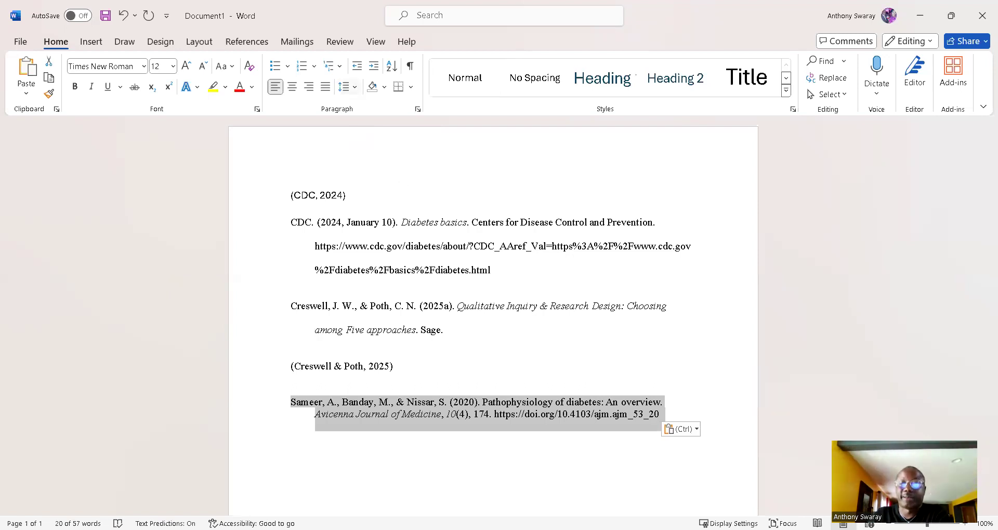
key(ctrl+2)
click(291, 457)
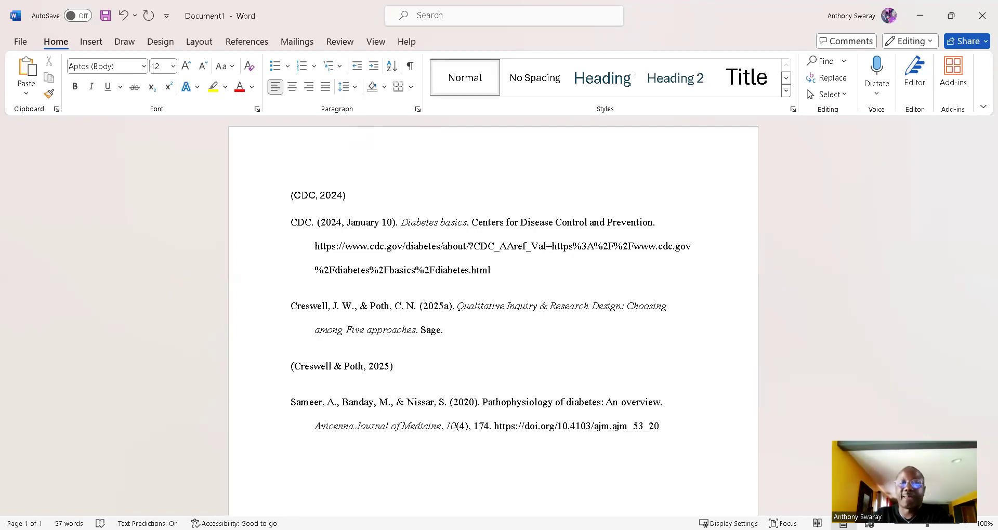
Step: Copy the in-text citation (Sameer et al., 2020) for the Sameer reference
key(alt+Tab)
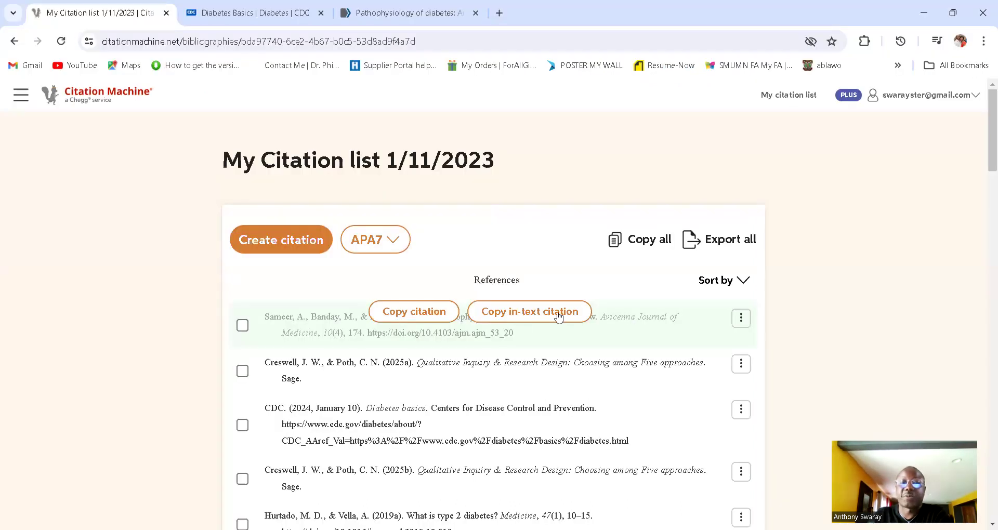
click(559, 316)
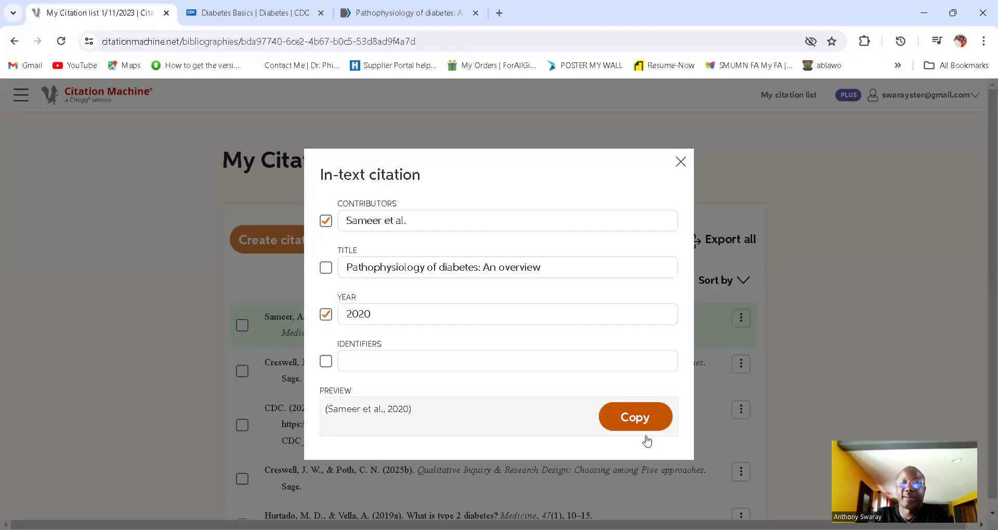
click(645, 428)
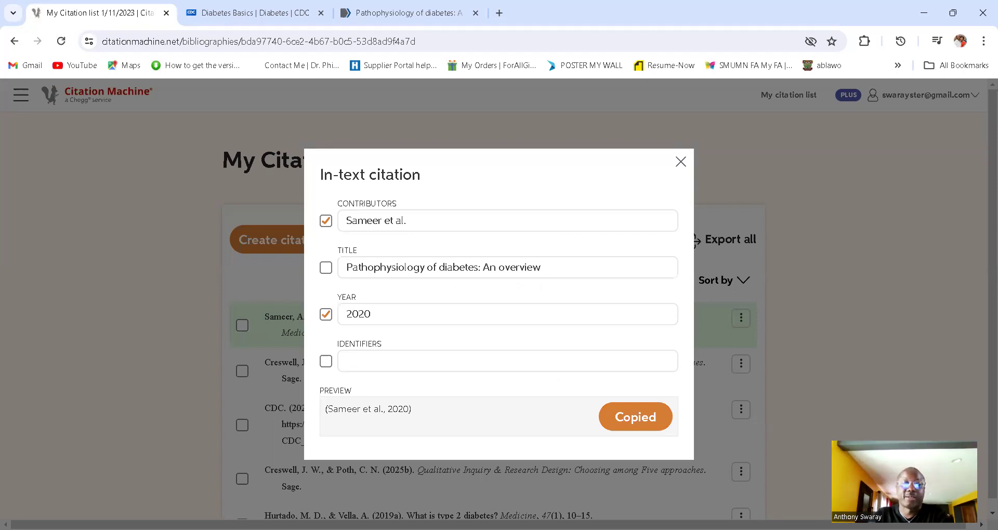
key(alt+Tab)
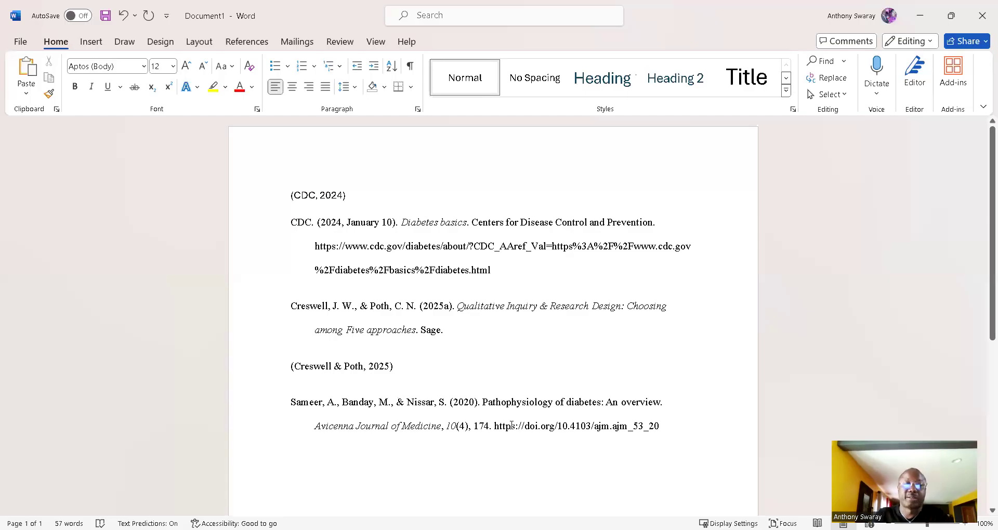
Step: Paste (Sameer et al., 2020) under its reference, then close the in-text citation window
key(ctrl+v)
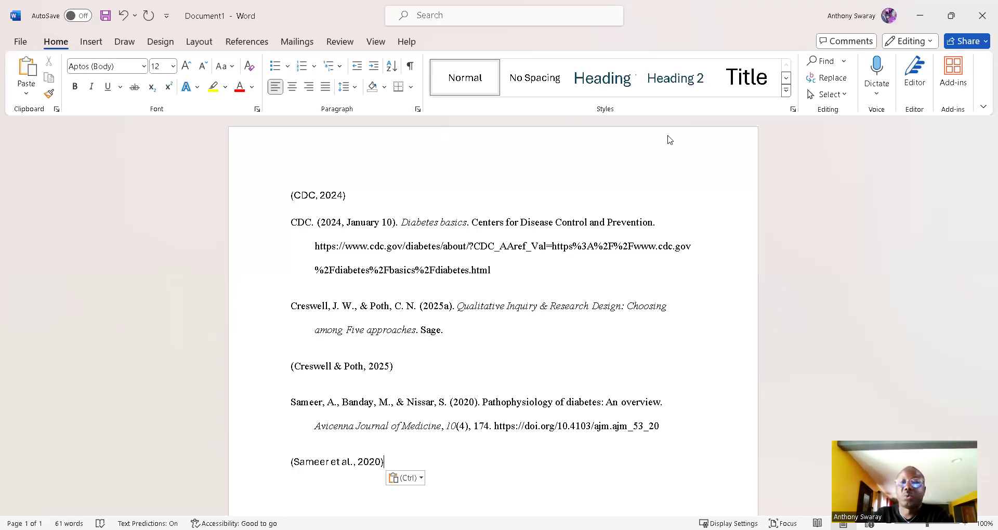
key(alt+Tab)
click(678, 161)
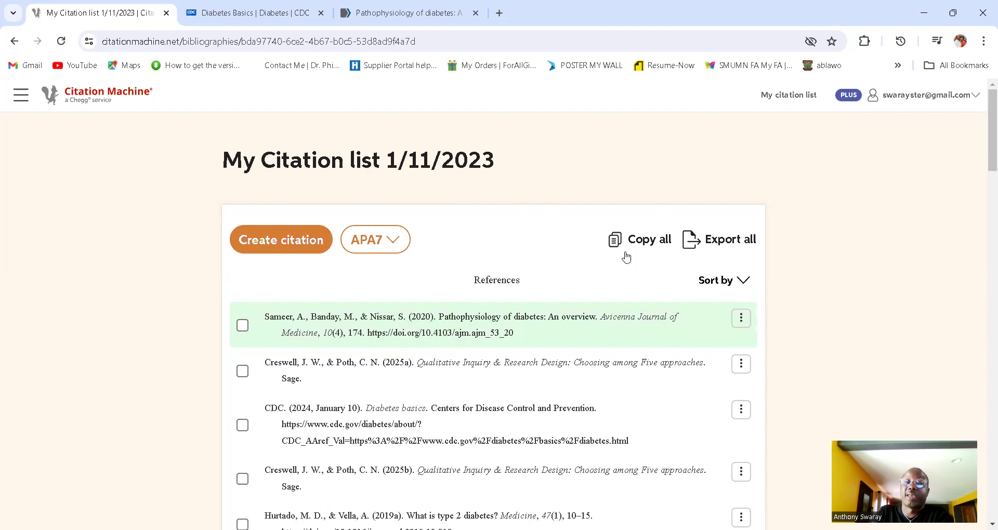
Step: Export the whole citation list as a Microsoft Word file, then copy all citations
click(645, 248)
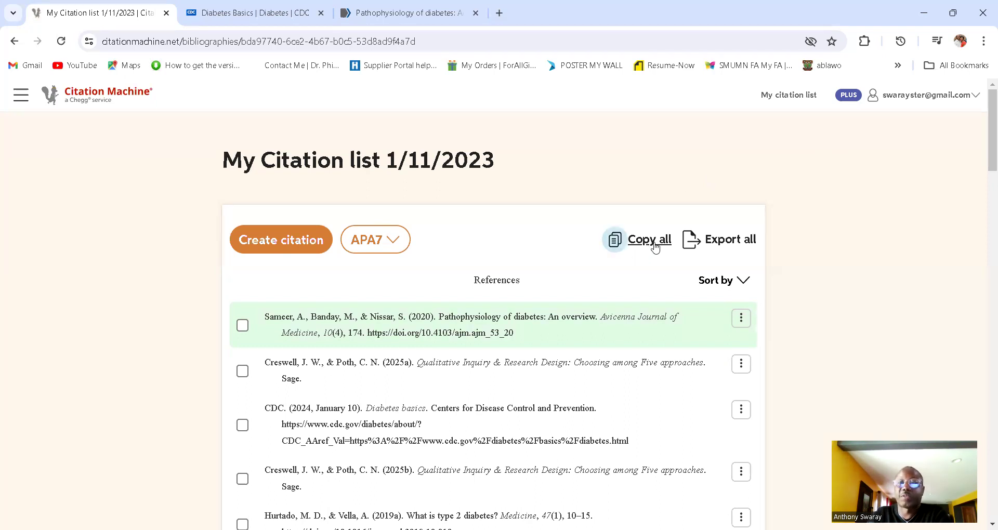
click(731, 243)
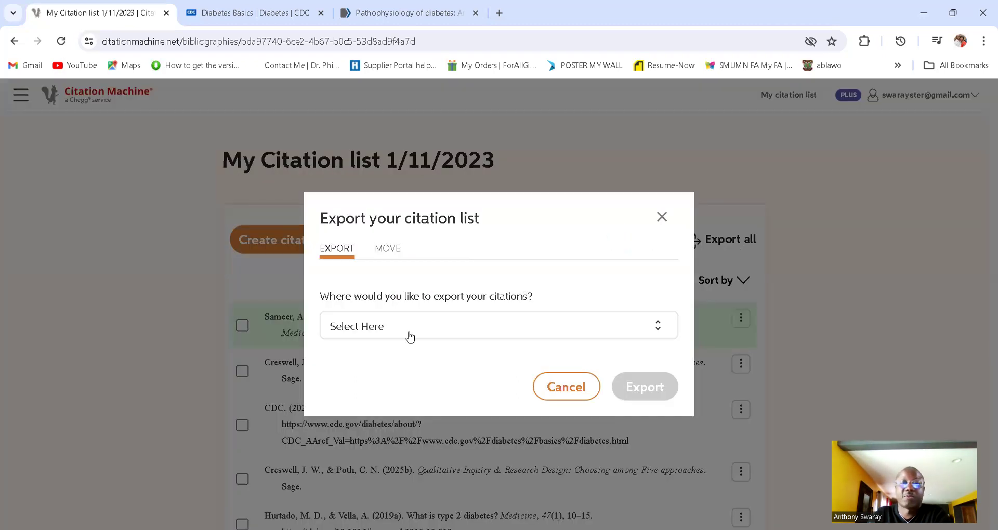
click(662, 326)
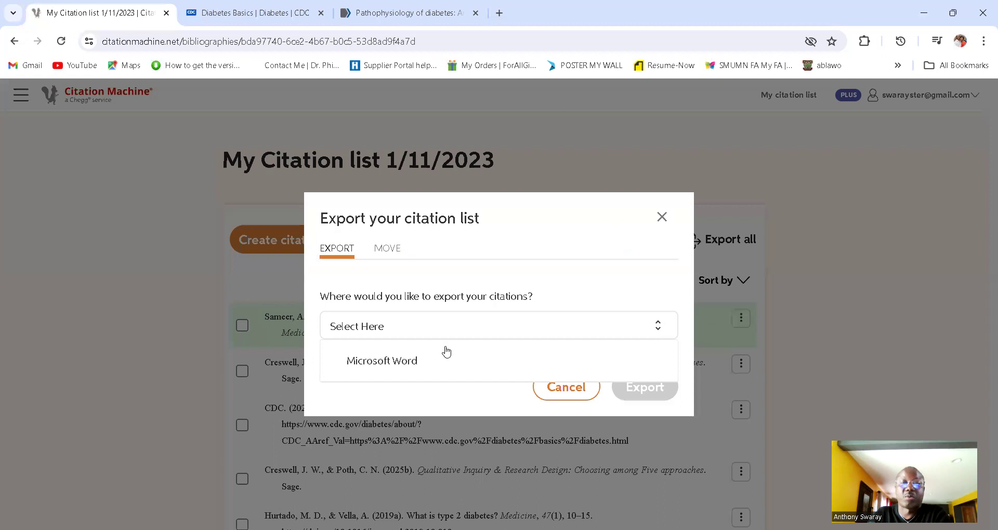
click(401, 364)
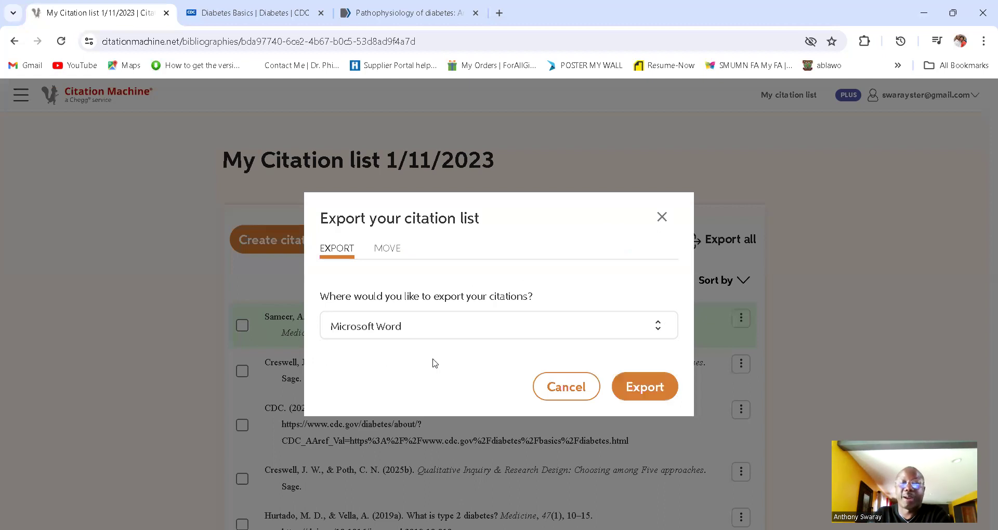
click(644, 388)
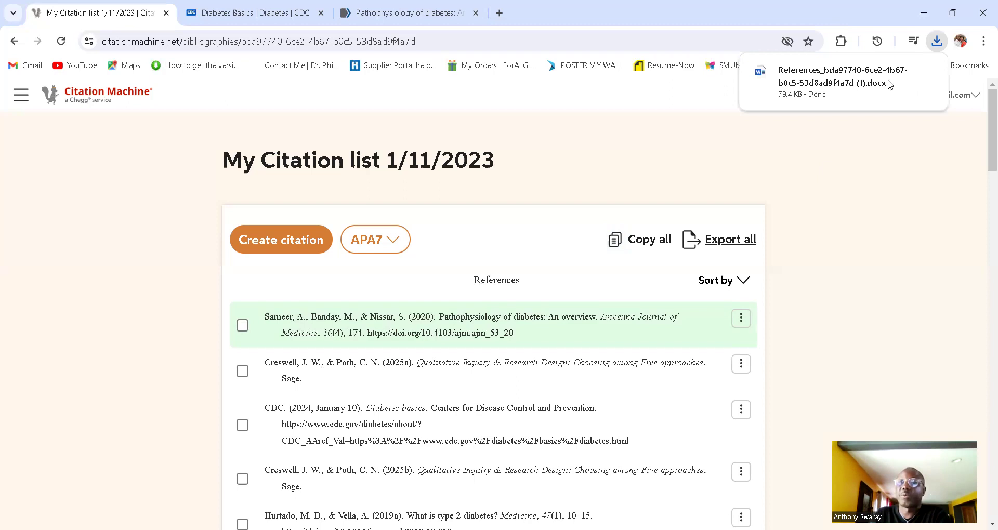
mouse_move(901, 77)
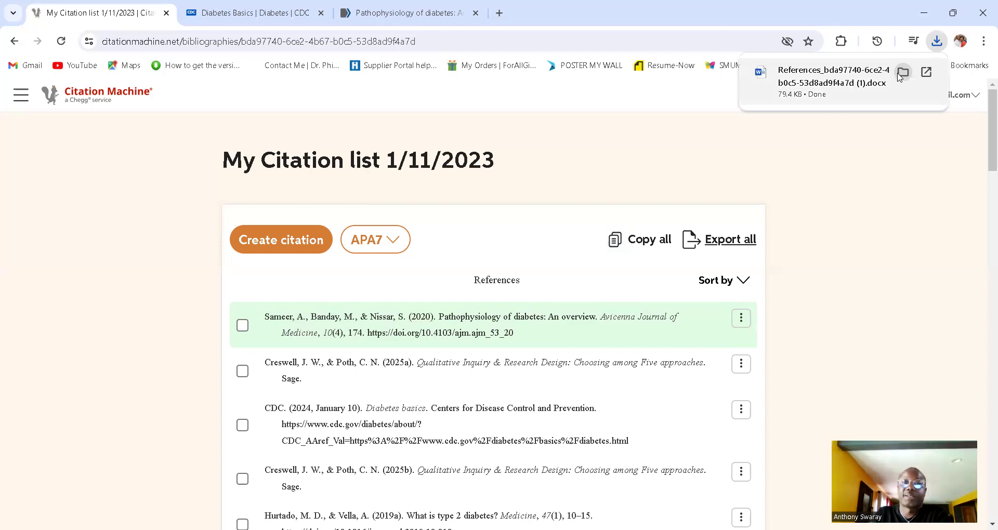
click(903, 73)
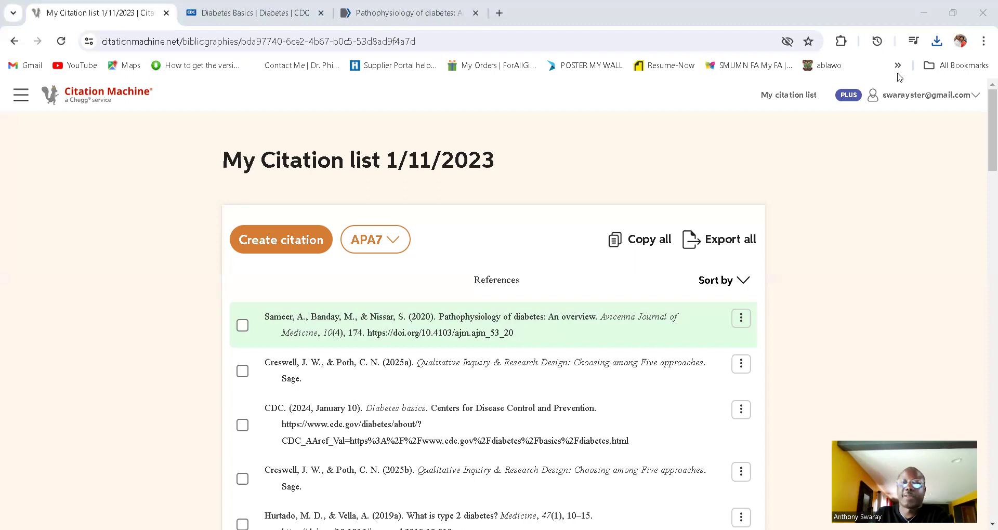
click(656, 241)
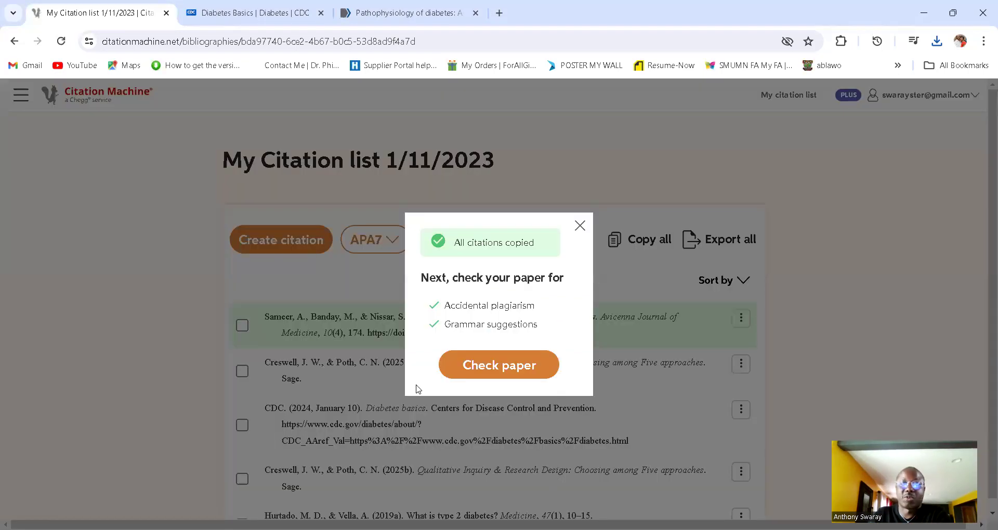
key(alt+Tab)
Step: Paste the full reference list over the draft entries and sort it alphabetically
drag(294, 195, 668, 486)
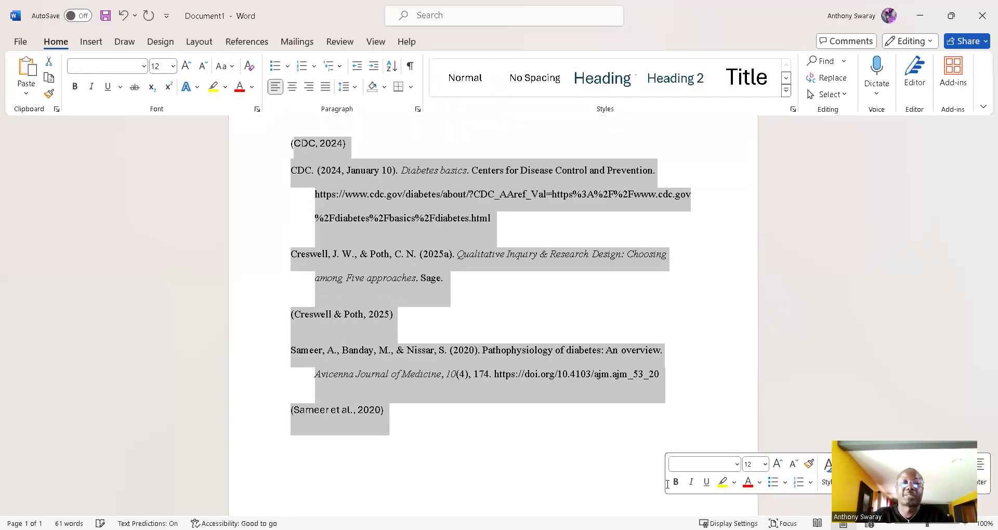
key(ctrl+v)
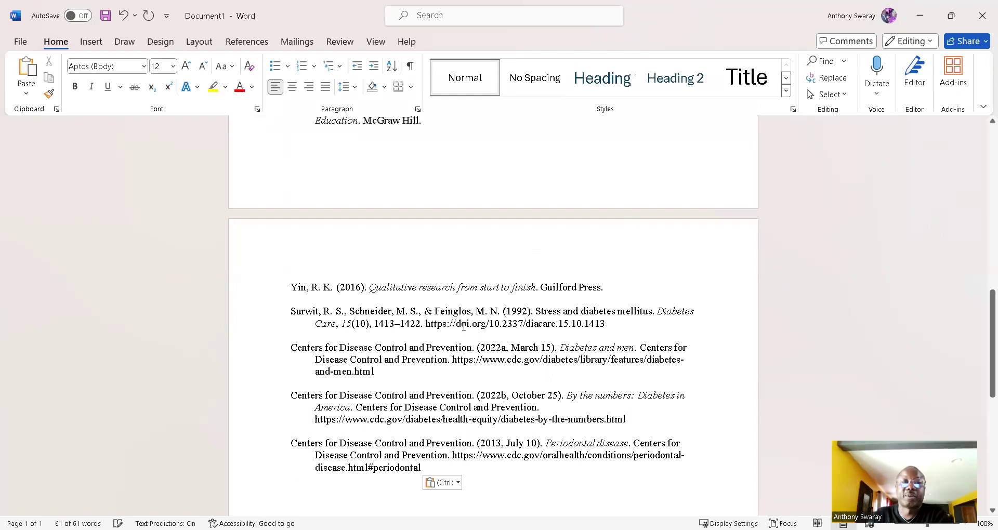
scroll(362, 257, up, 15)
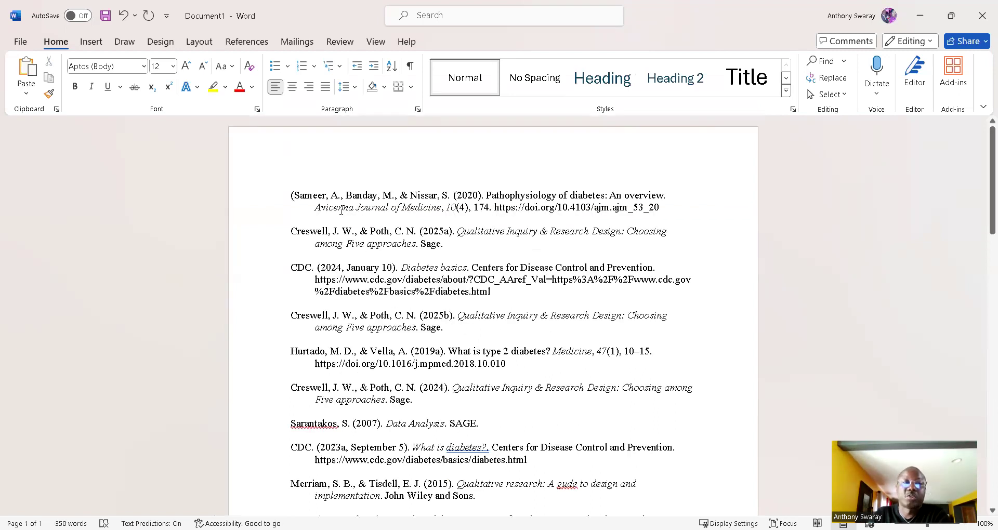
key(ctrl+a)
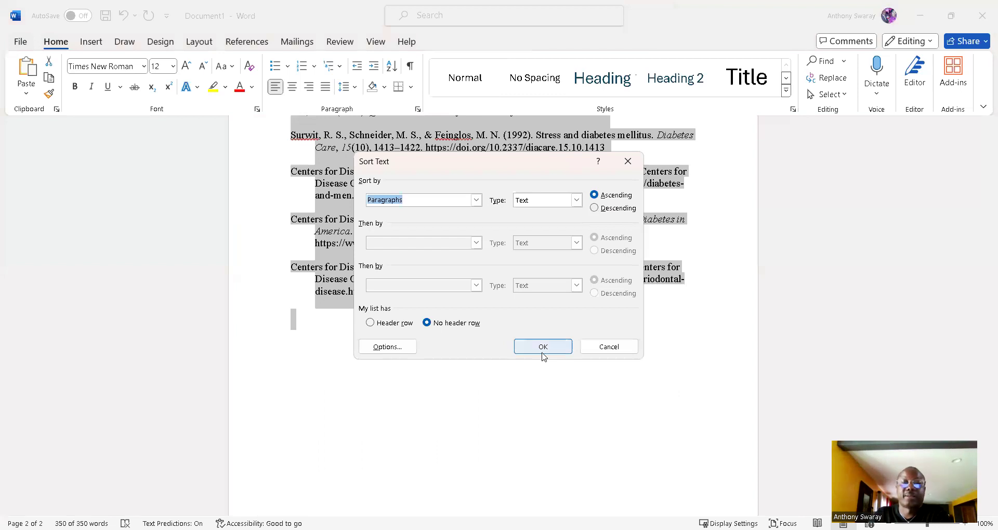
click(543, 347)
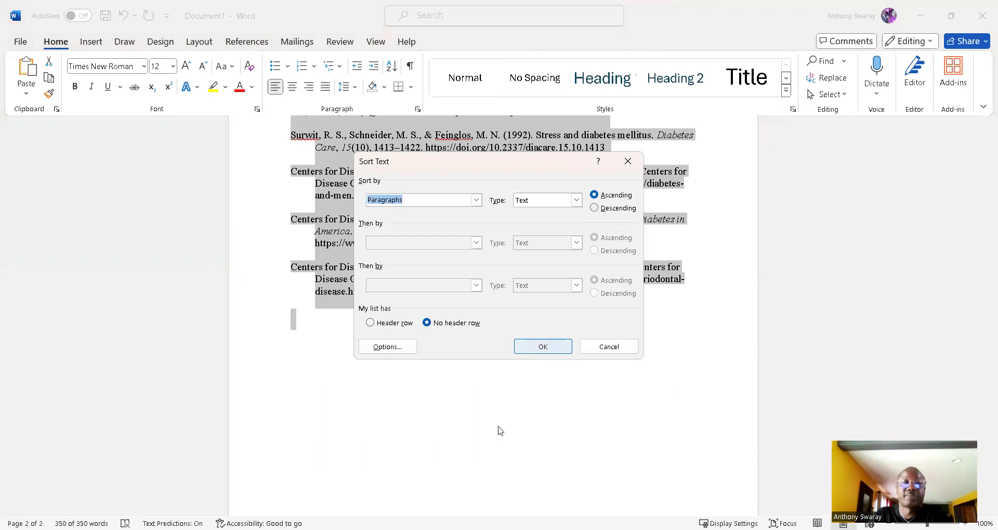
Step: Delete the stray '(' before Sameer and select all the references
scroll(508, 421, up, 10)
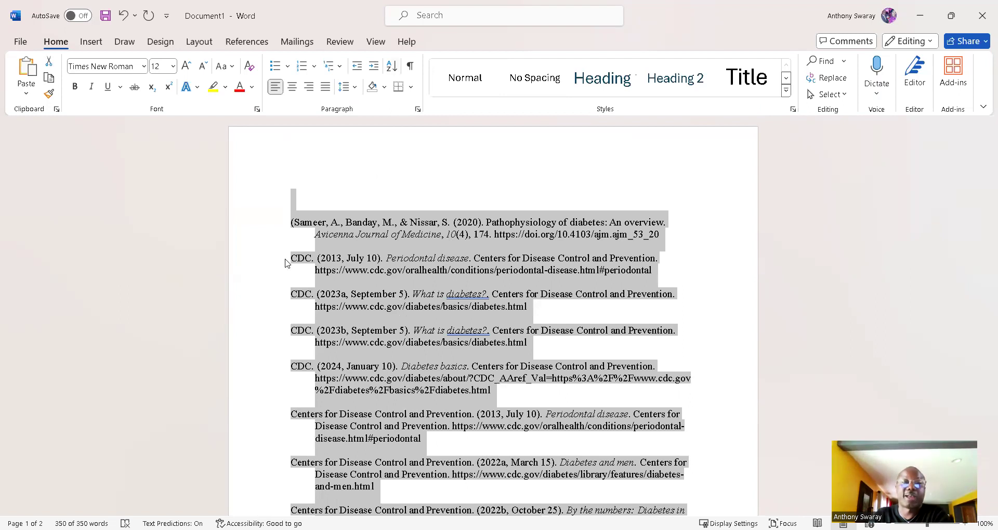
click(372, 258)
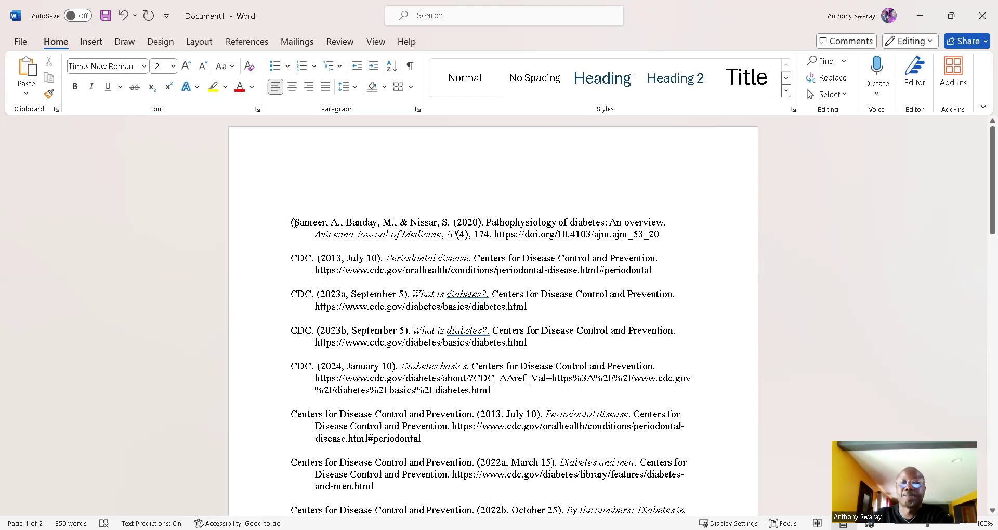
click(293, 222)
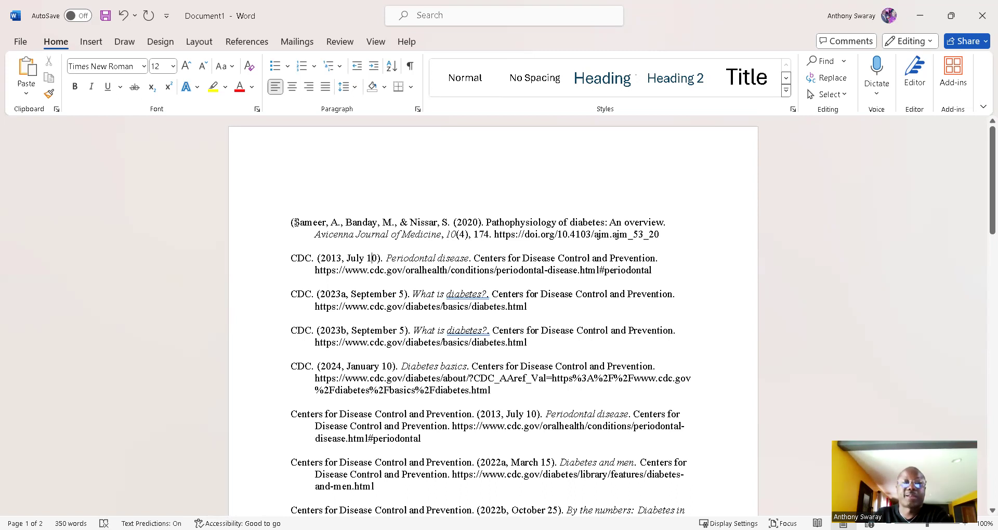
key(BackSpace)
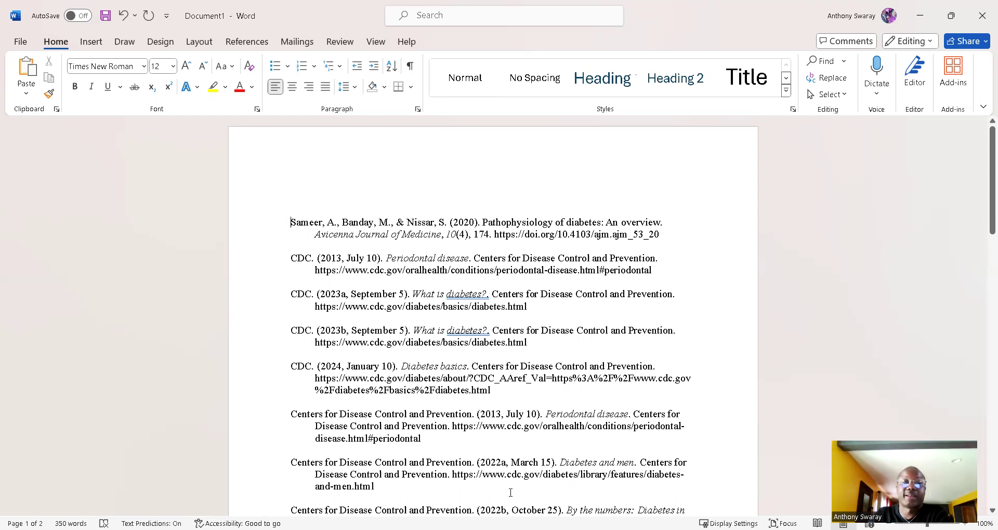
drag(511, 492, 542, 490)
drag(575, 456, 666, 428)
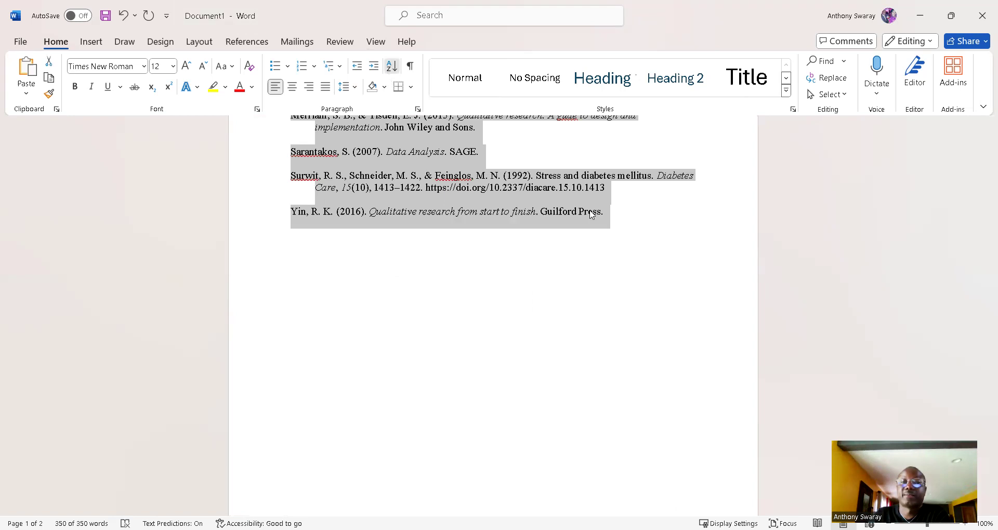
Step: Sort the references in descending Z-to-A order, Yin (2016) first
click(390, 68)
click(593, 208)
click(594, 195)
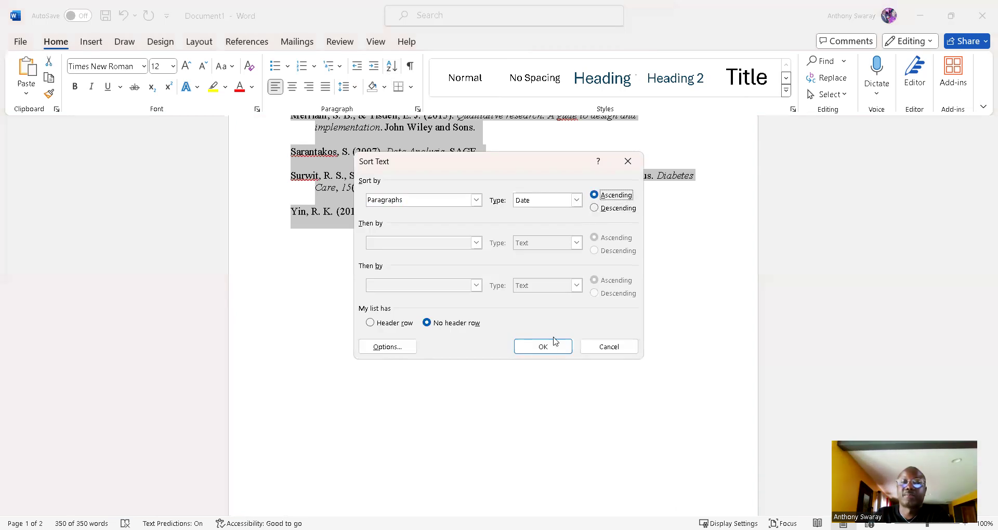
click(550, 351)
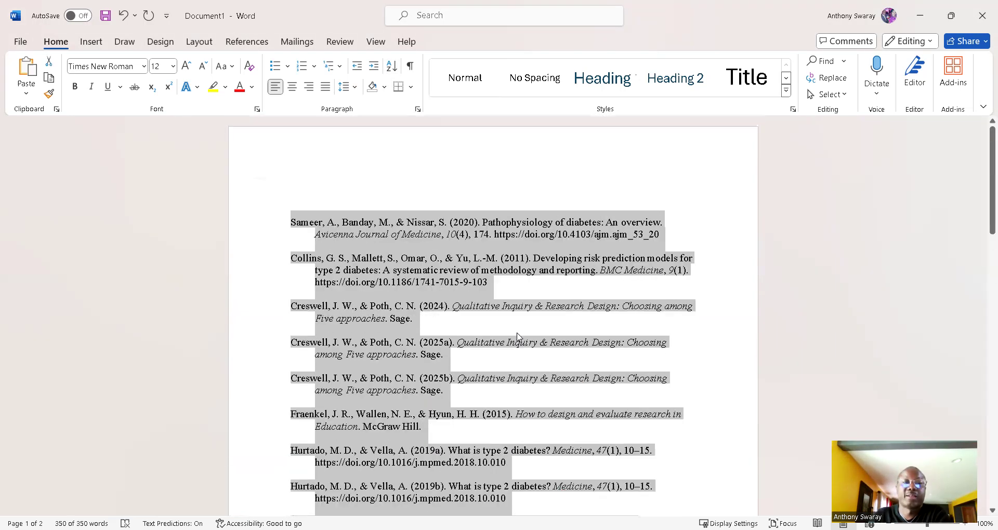
click(472, 270)
drag(276, 218, 687, 440)
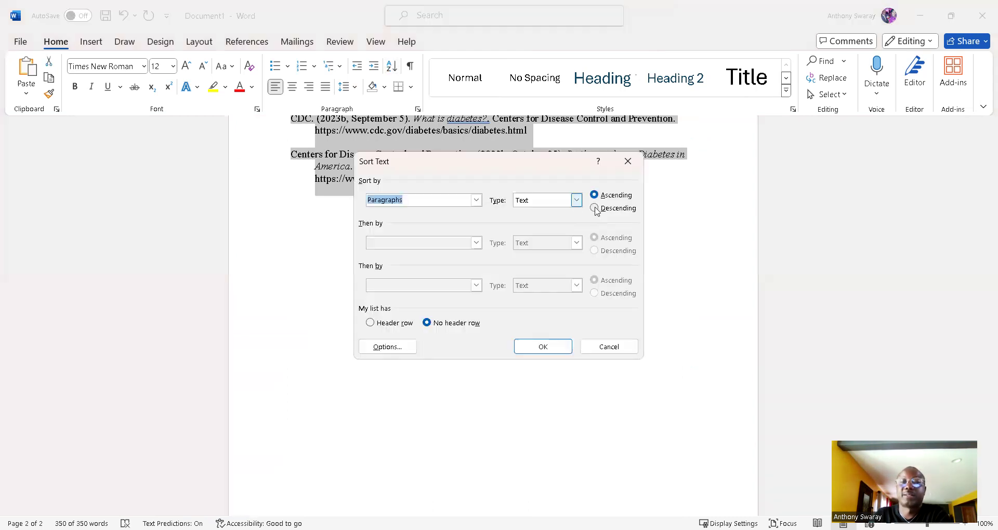
click(598, 208)
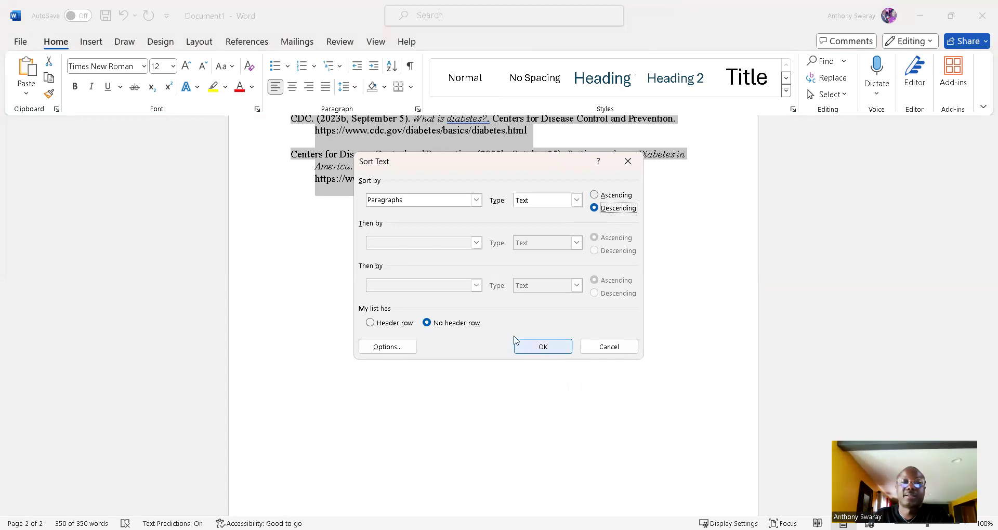
click(517, 341)
Step: Reopen Sort Text and choose ascending order for the references
scroll(517, 338, up, 10)
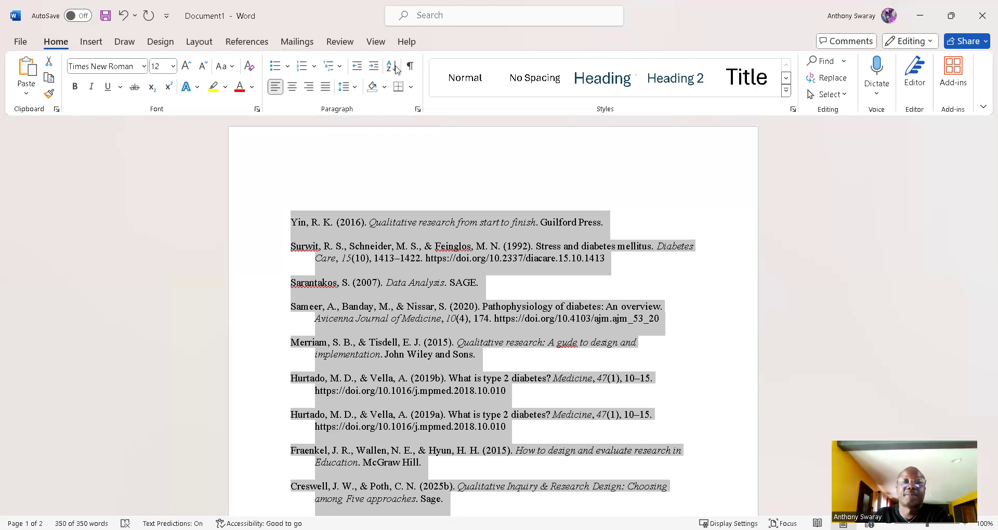
click(396, 70)
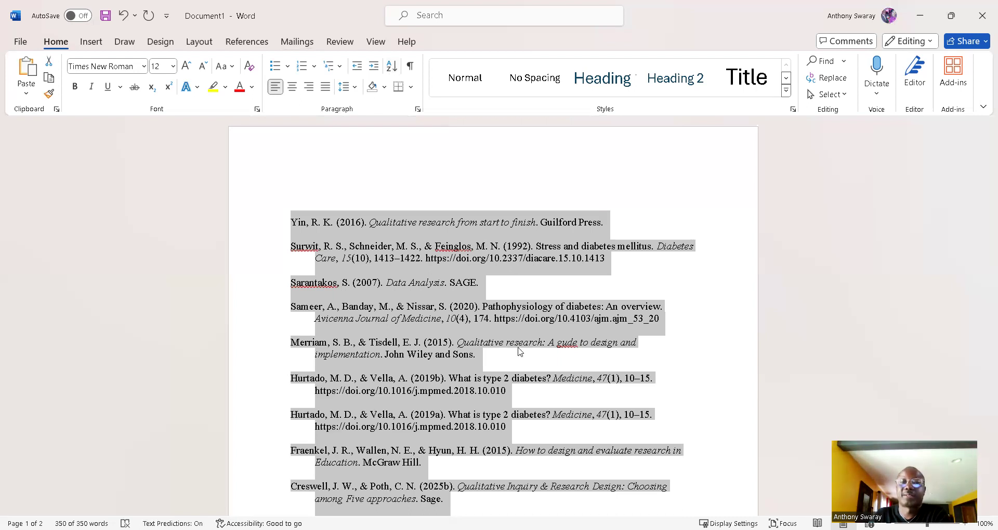
click(530, 348)
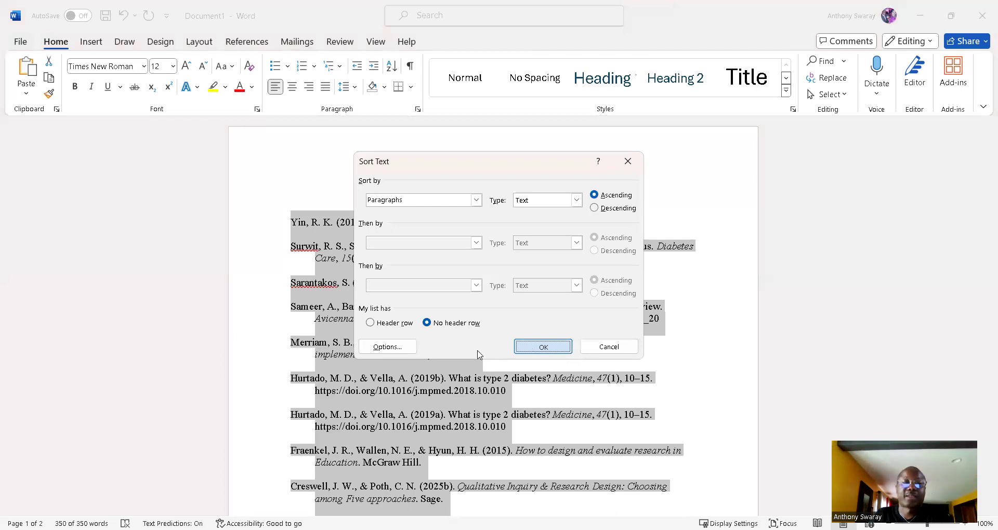
Step: Check the A-to-Z list, CDC through Yin (2016), then dismiss Citation Machine's copied notice
scroll(447, 329, down, 7)
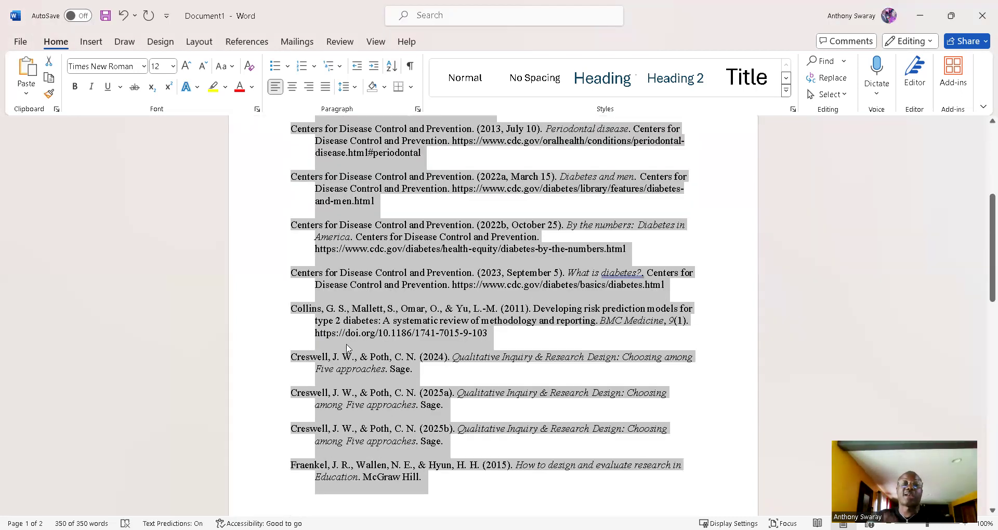
scroll(304, 464, up, 4)
scroll(303, 464, down, 9)
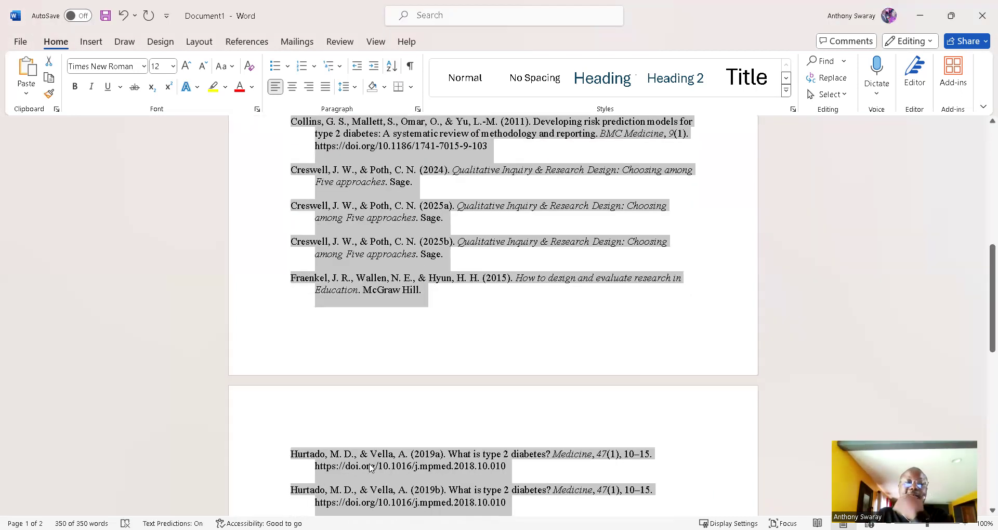
scroll(311, 434, down, 3)
scroll(312, 434, down, 2)
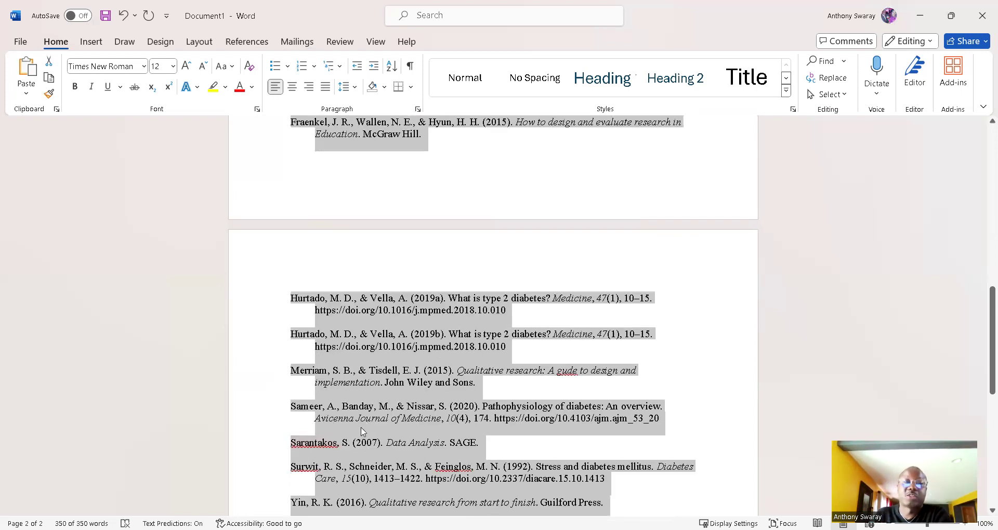
scroll(366, 431, up, 10)
scroll(373, 201, up, 7)
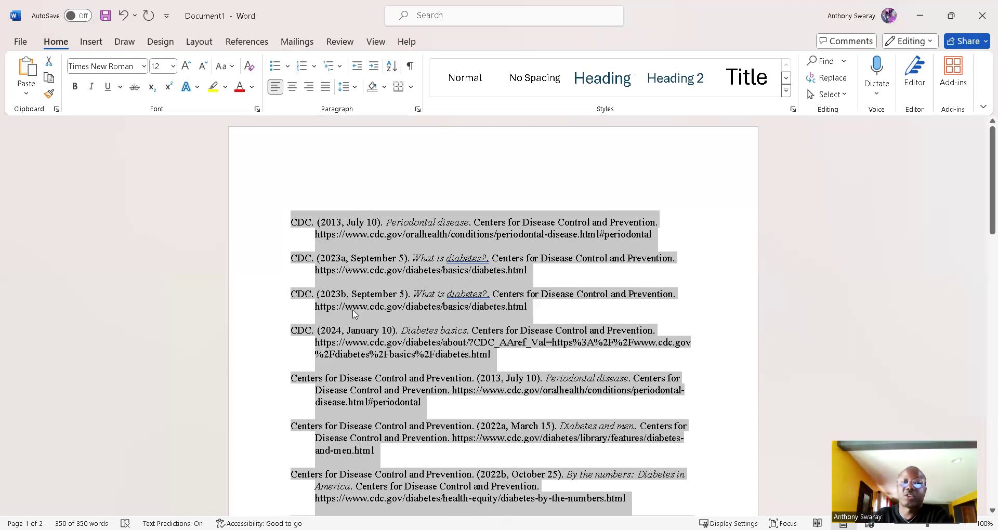
scroll(362, 326, down, 2)
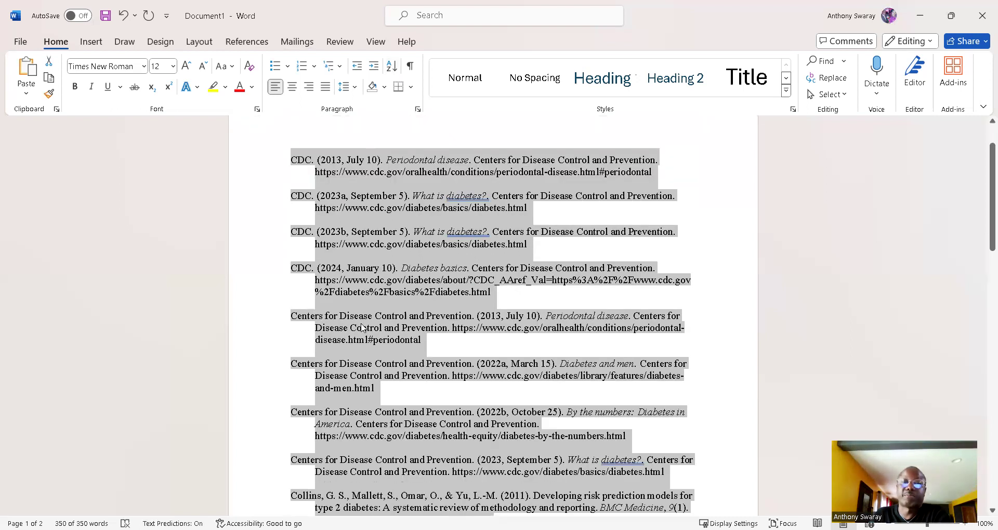
scroll(364, 333, down, 1)
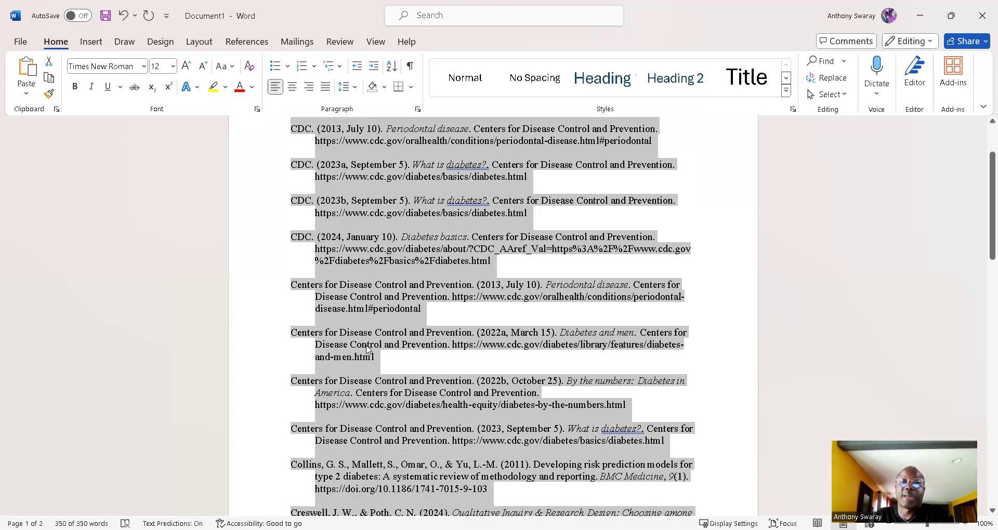
scroll(450, 367, down, 13)
scroll(448, 364, down, 10)
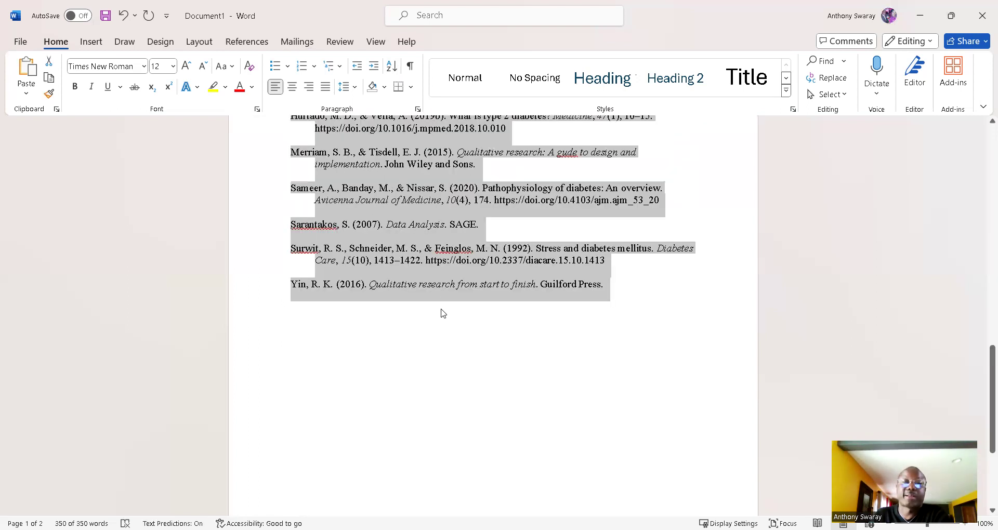
scroll(364, 294, up, 1)
scroll(366, 289, up, 5)
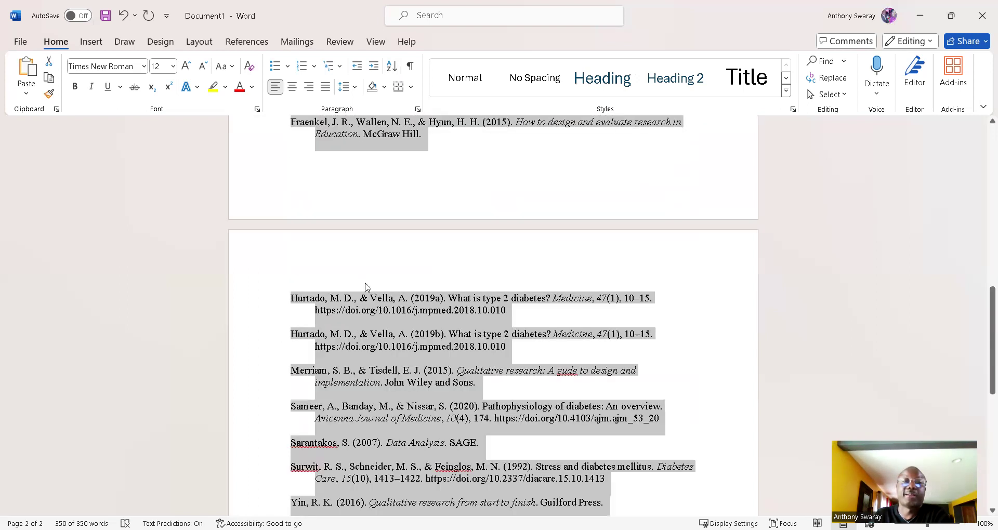
scroll(366, 290, up, 20)
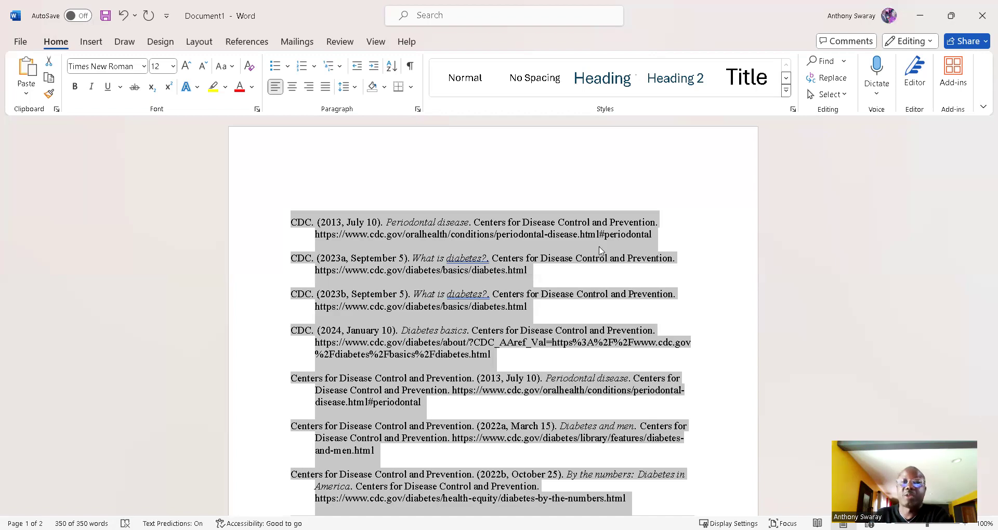
key(alt+Tab)
click(19, 258)
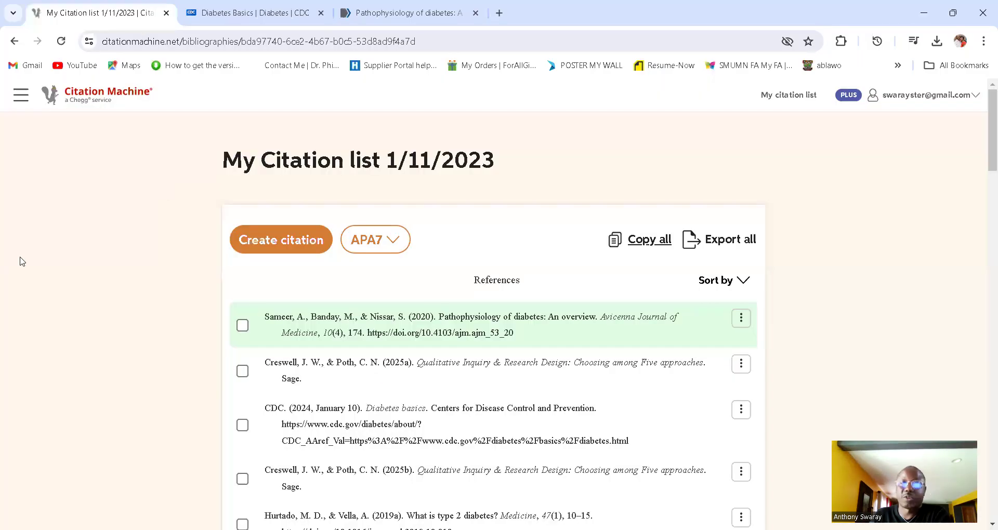